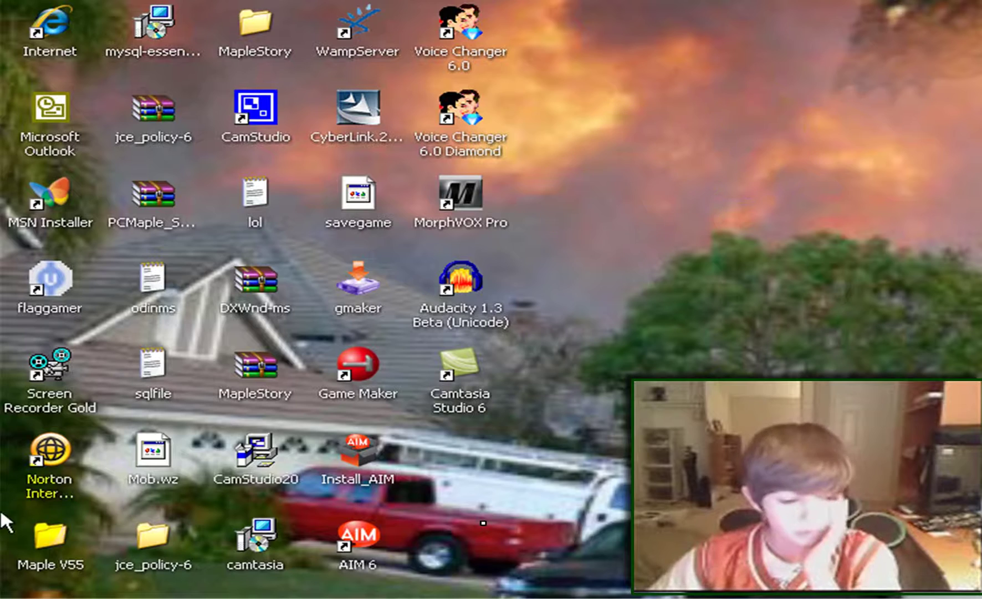
click(11, 596)
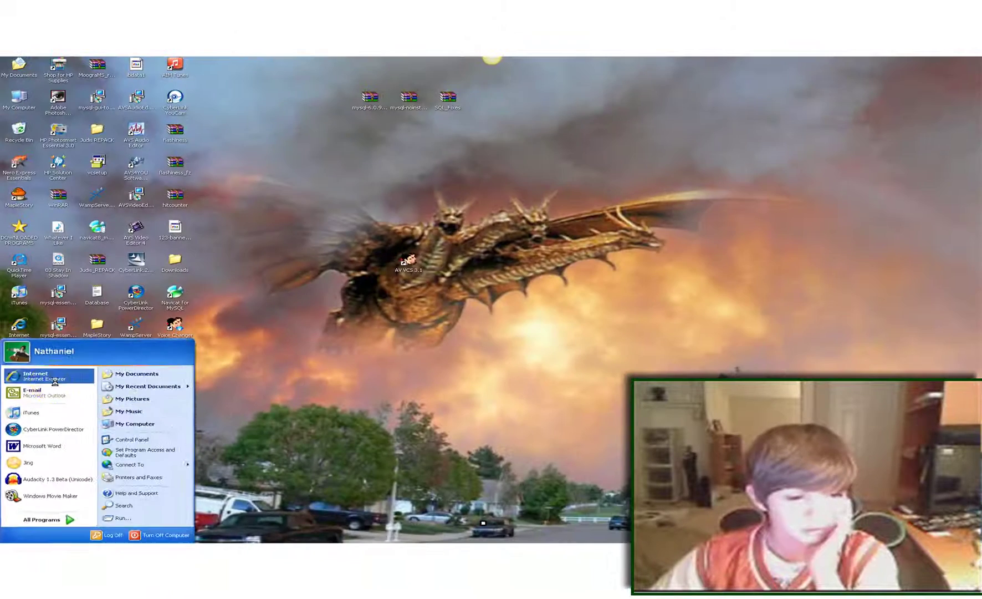
click(55, 377)
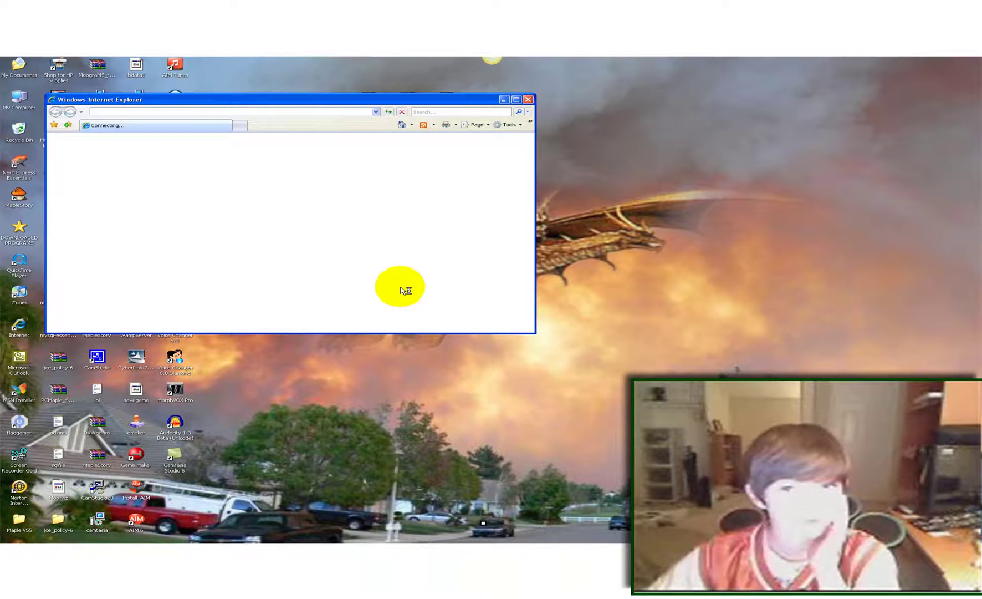
click(518, 102)
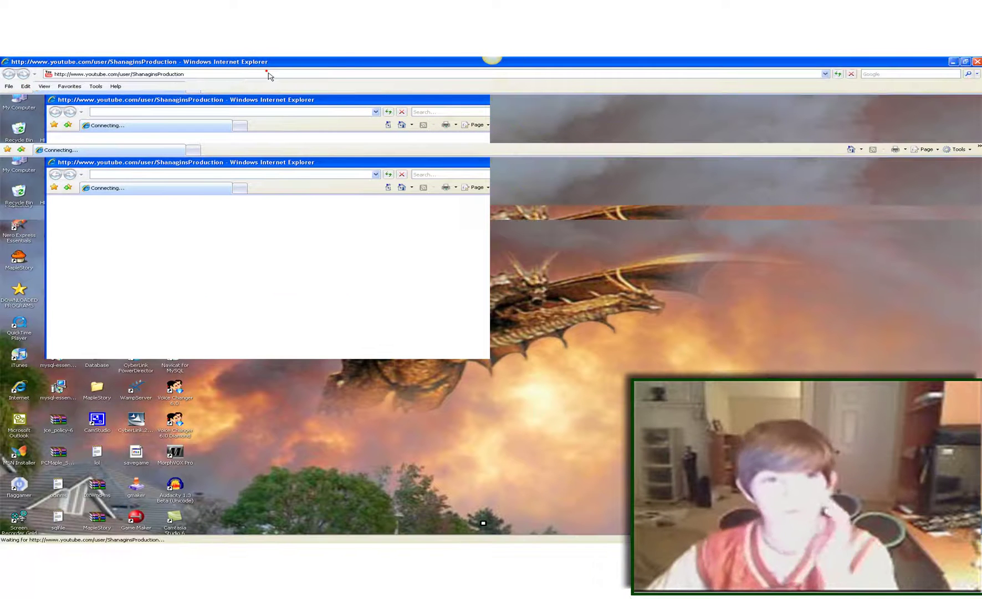
click(268, 76)
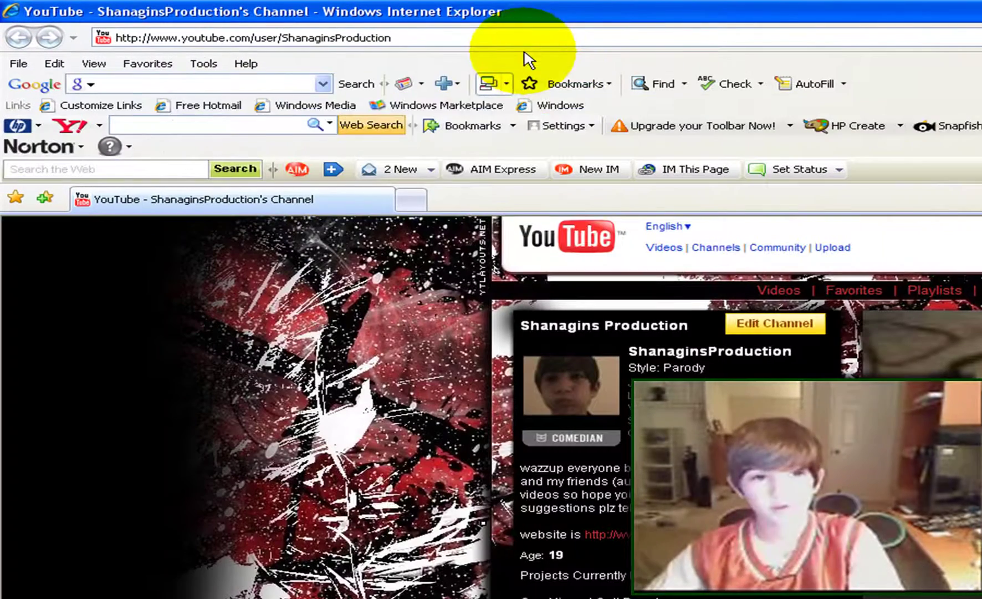
click(487, 38)
text(www.google.com)
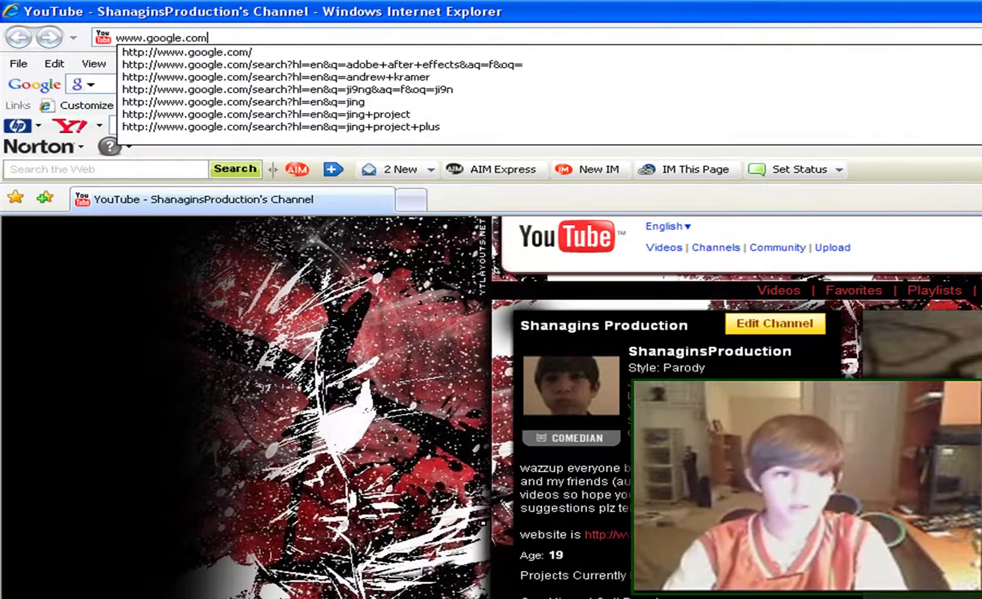
key(Return)
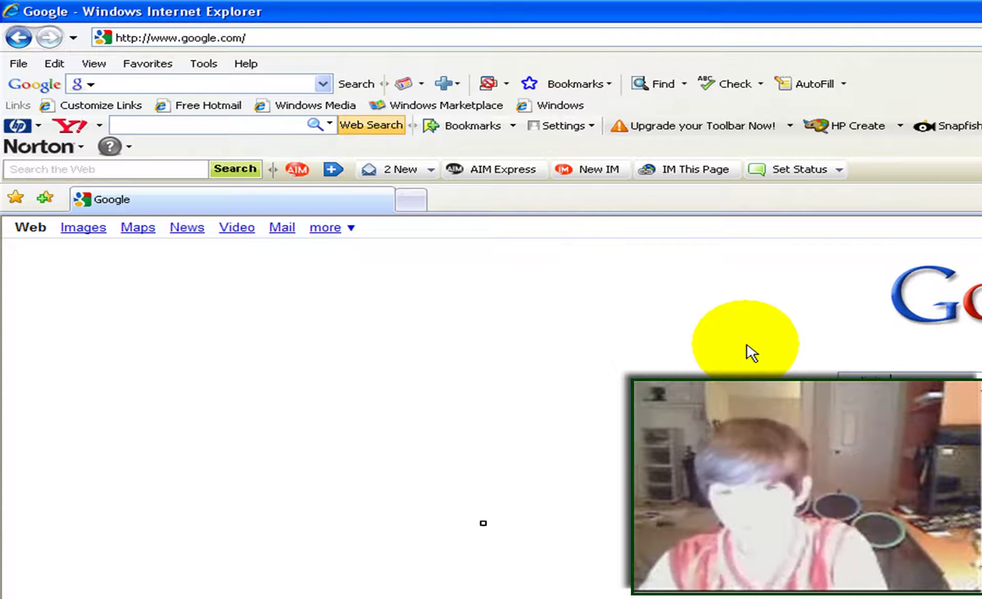
Search Google for audacity, using the corrected spelling, and open the Audacity: Free Audio Editor and Recorder site
key(Return)
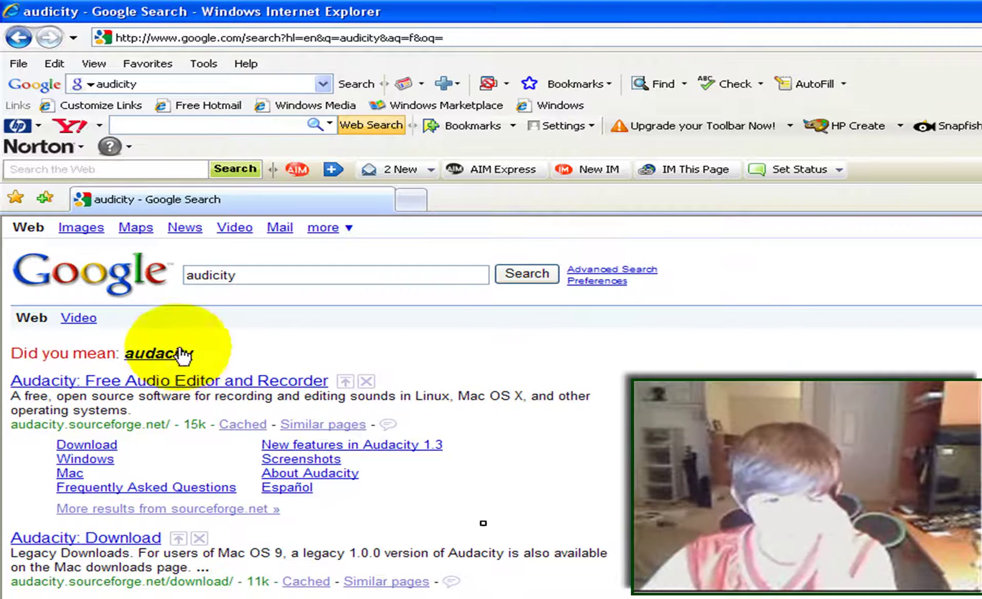
click(167, 355)
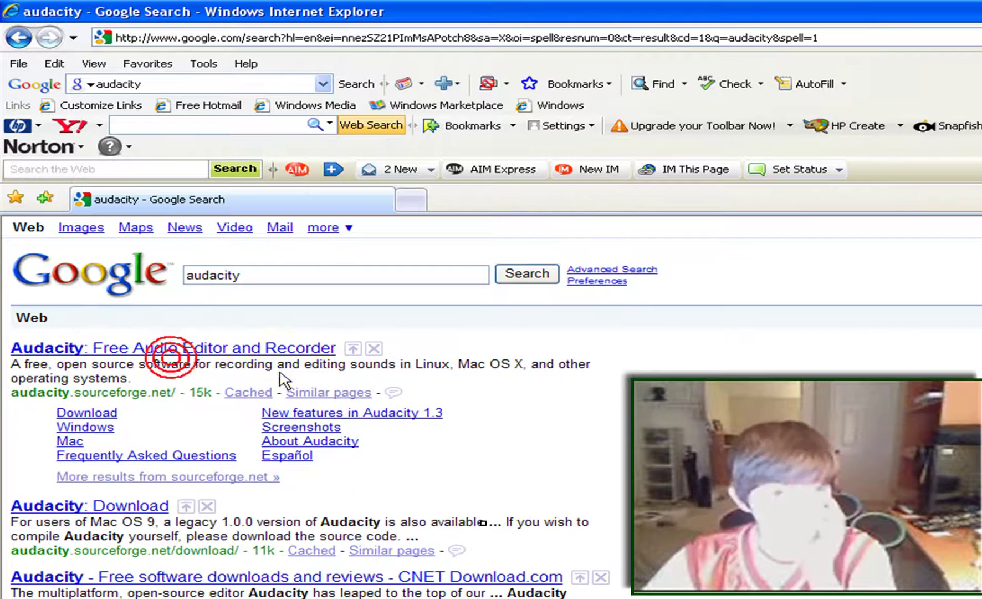
click(173, 353)
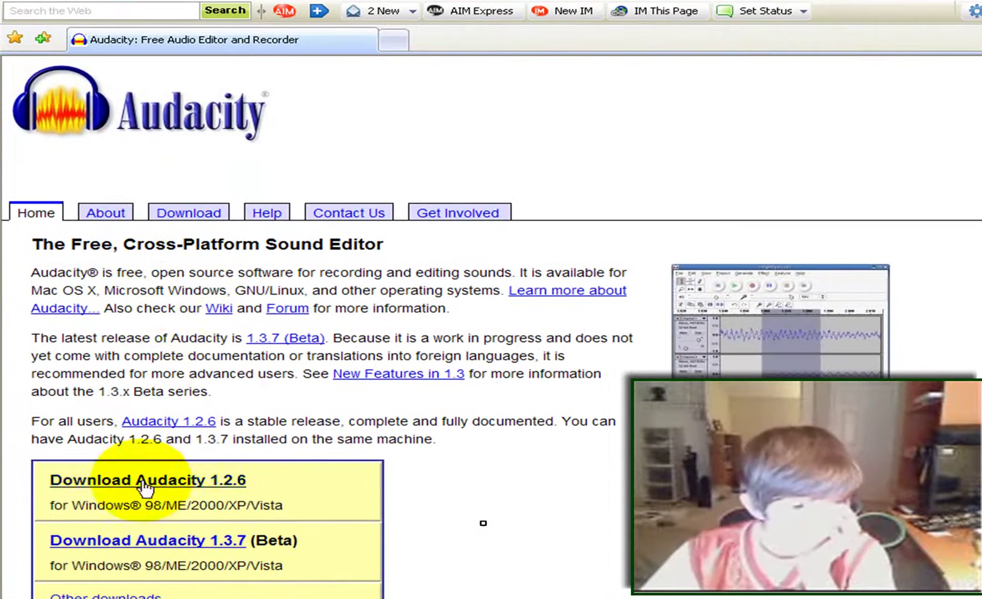
Request the Audacity 1.3.7 beta installer for Windows 2000/XP/Vista from the Windows beta download page
click(92, 550)
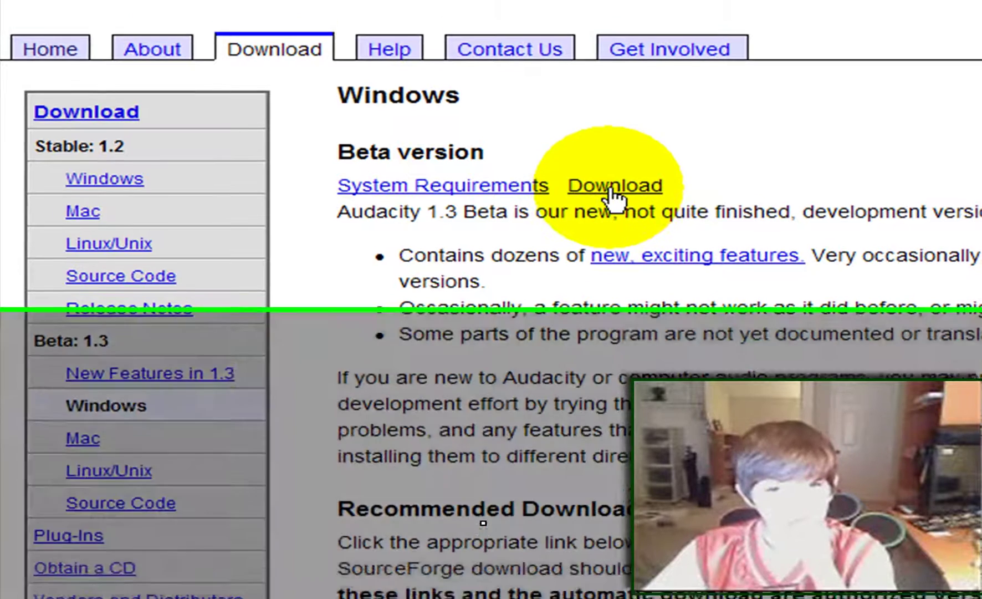
click(610, 169)
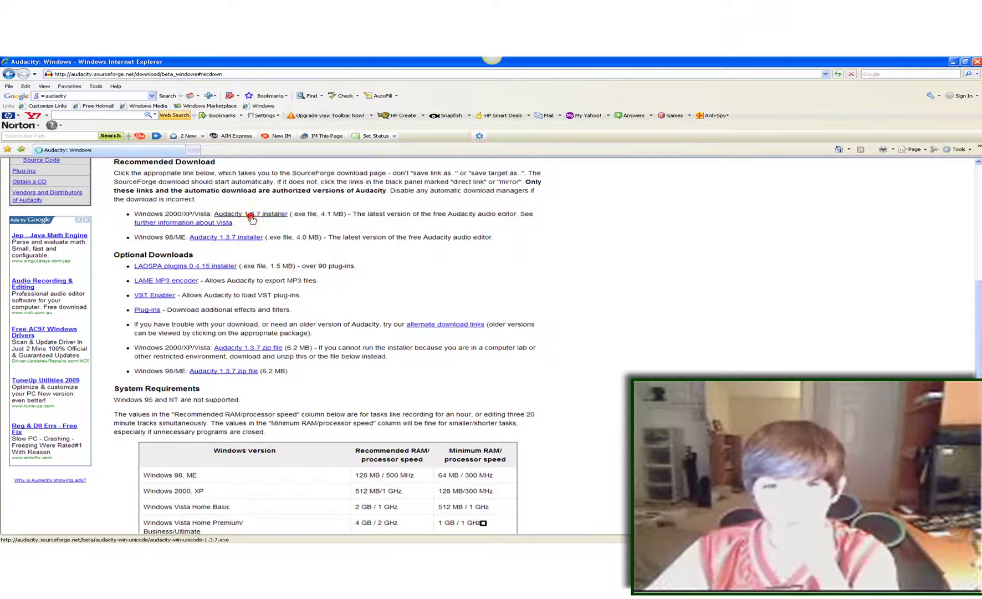
click(255, 216)
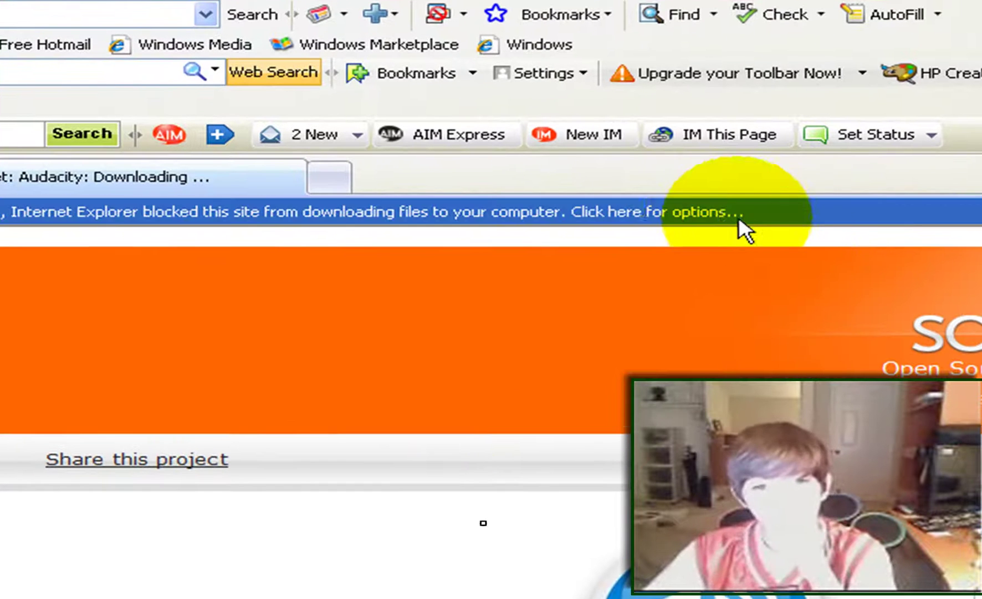
Allow the blocked file download and save audacity-win-unicode-1.3.7 in My Documents
click(721, 211)
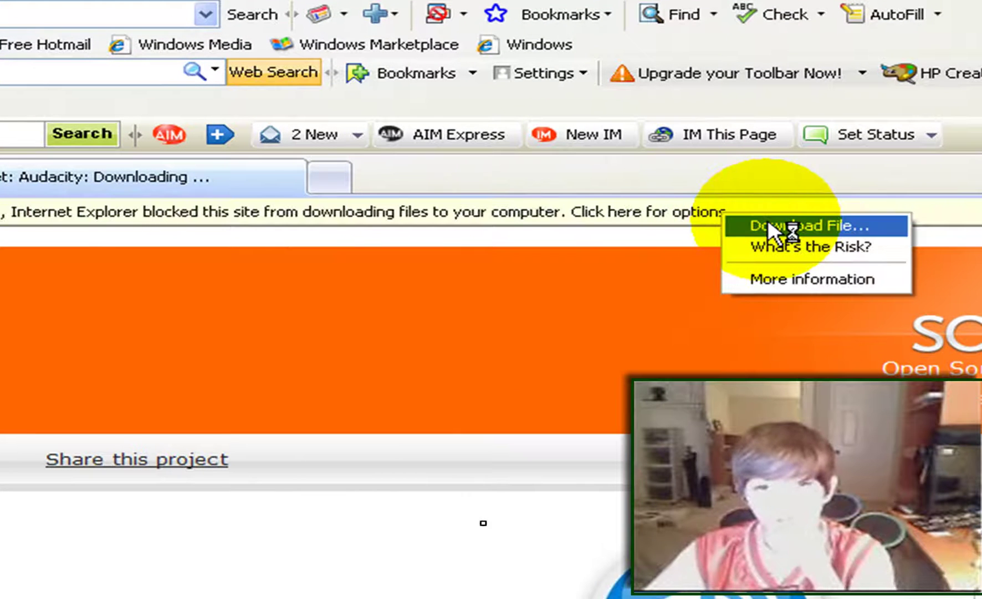
click(767, 222)
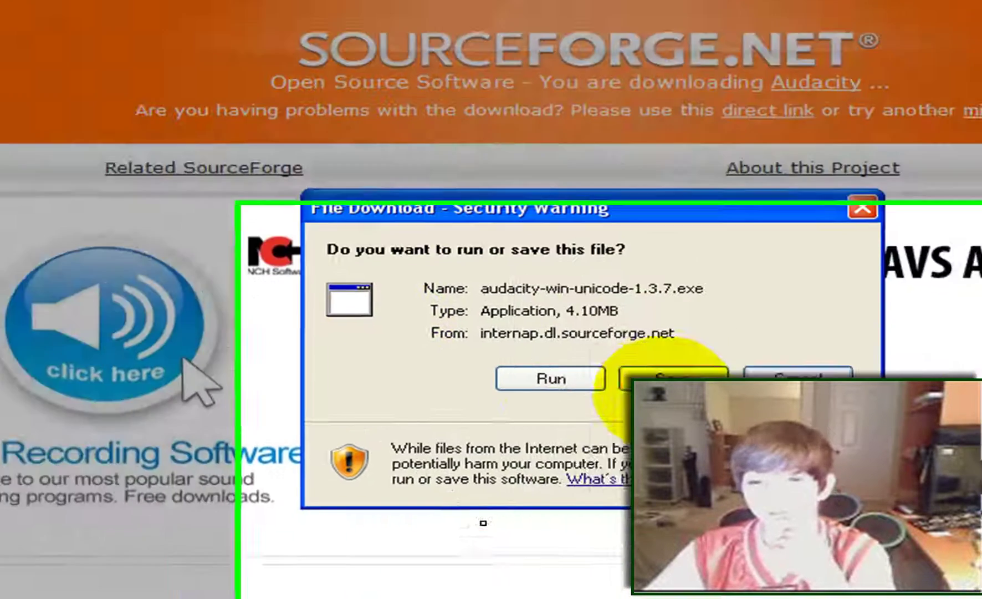
click(743, 472)
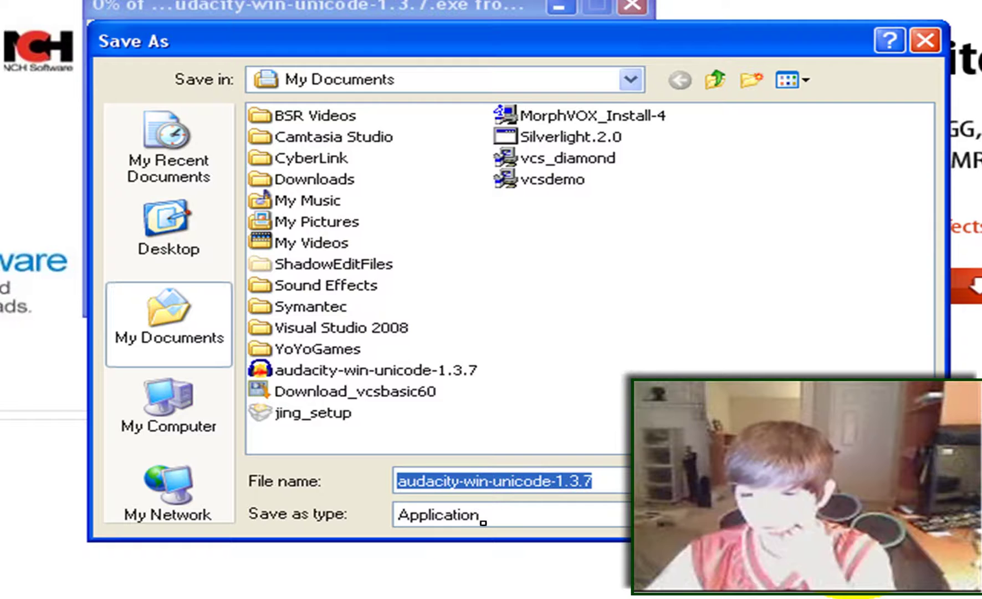
key(Return)
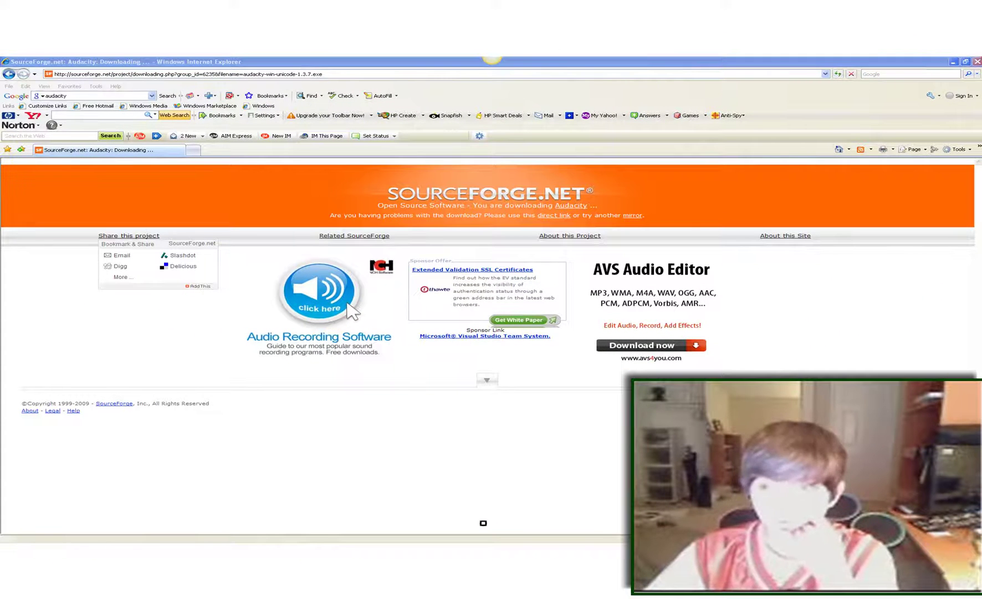
Close the browser and start Audacity 1.3 Beta (Unicode), dismissing its welcome message
click(978, 61)
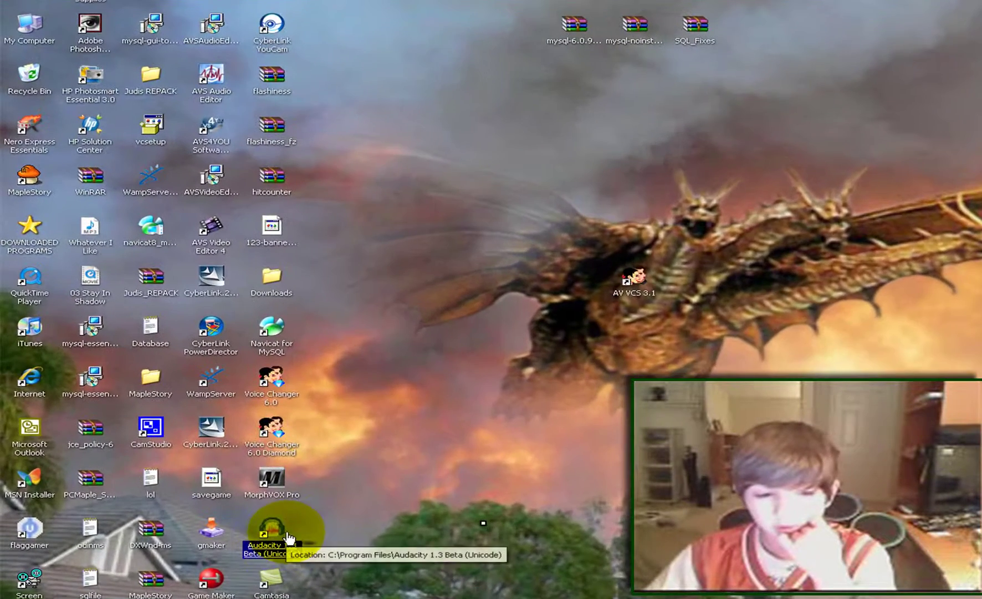
double_click(182, 431)
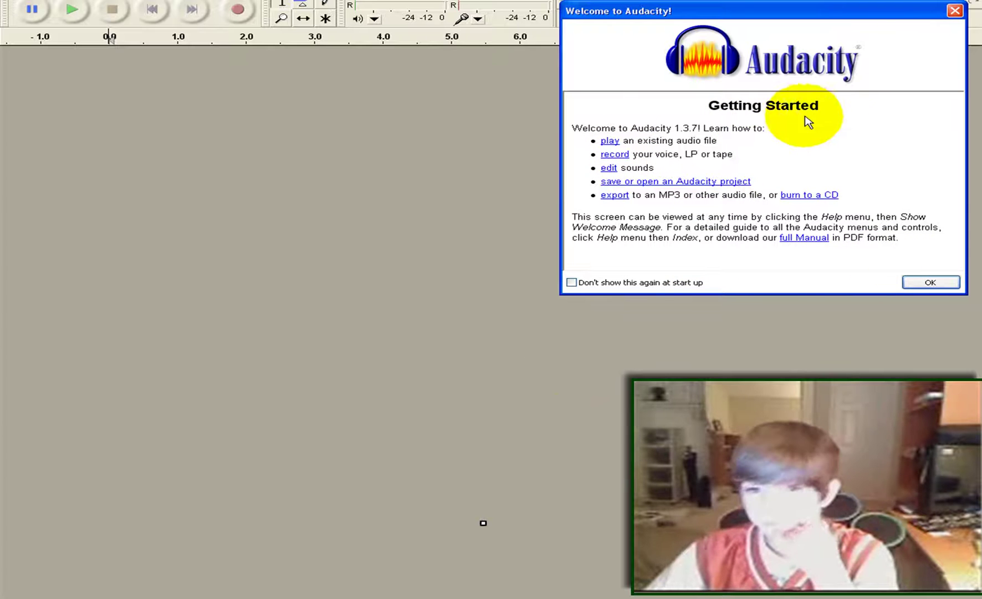
click(915, 283)
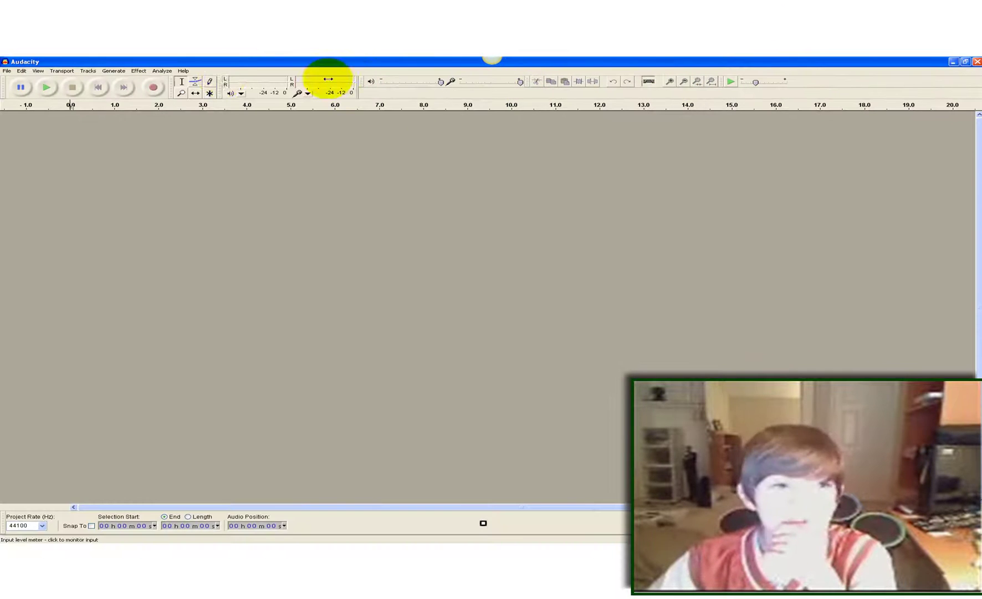
click(8, 71)
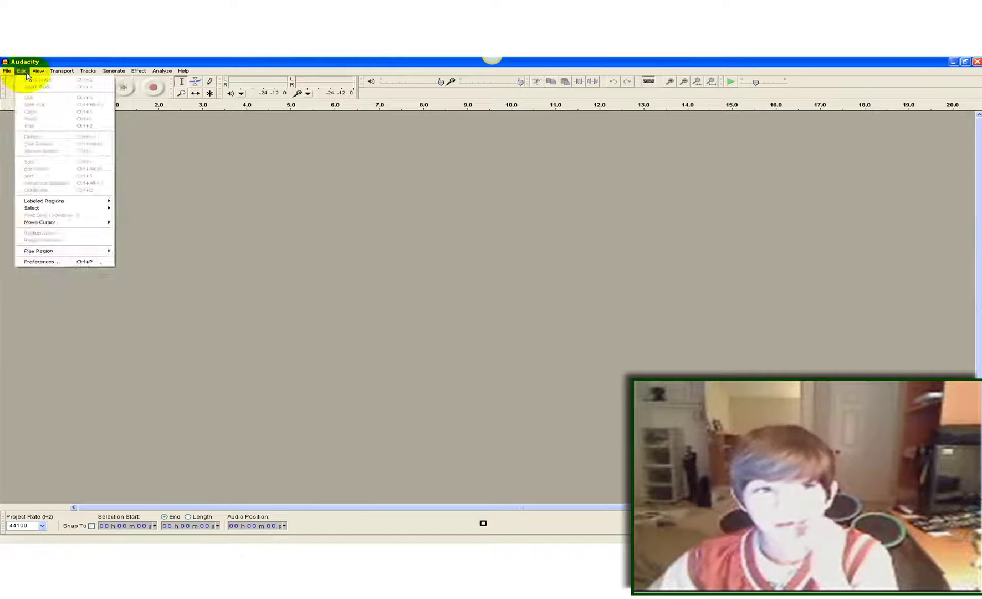
mouse_move(37, 71)
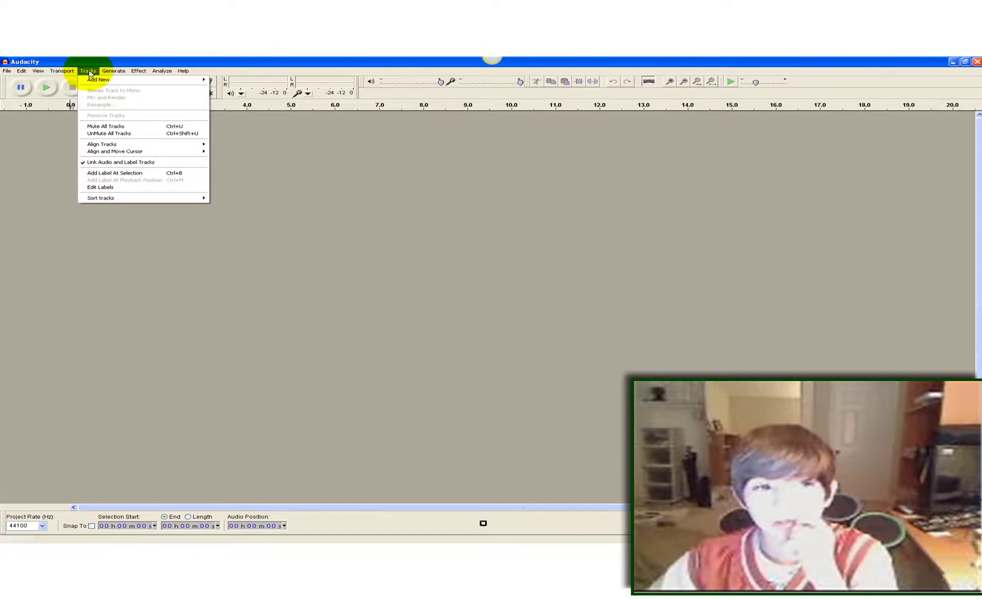
mouse_move(176, 71)
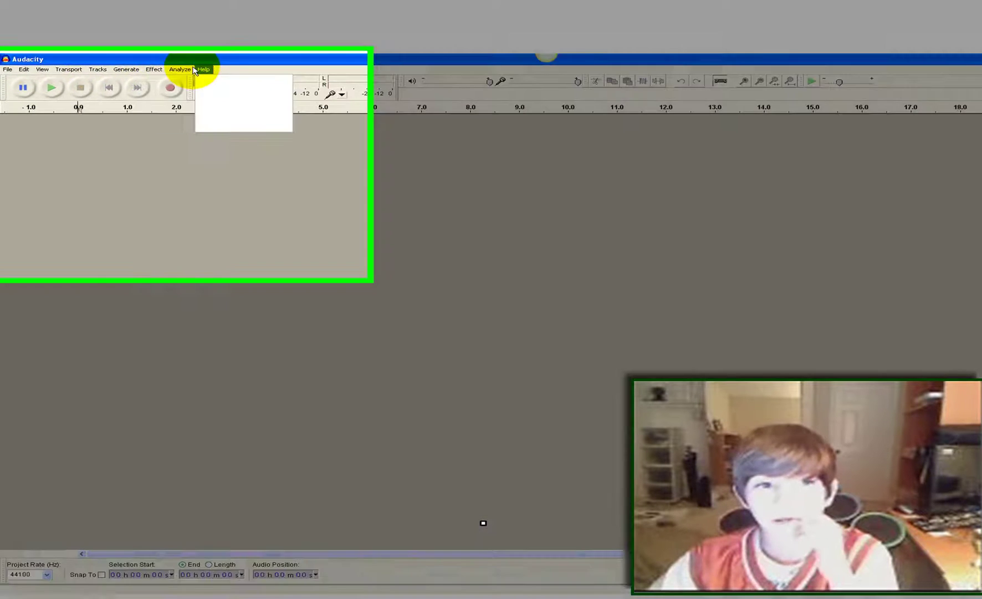
click(283, 59)
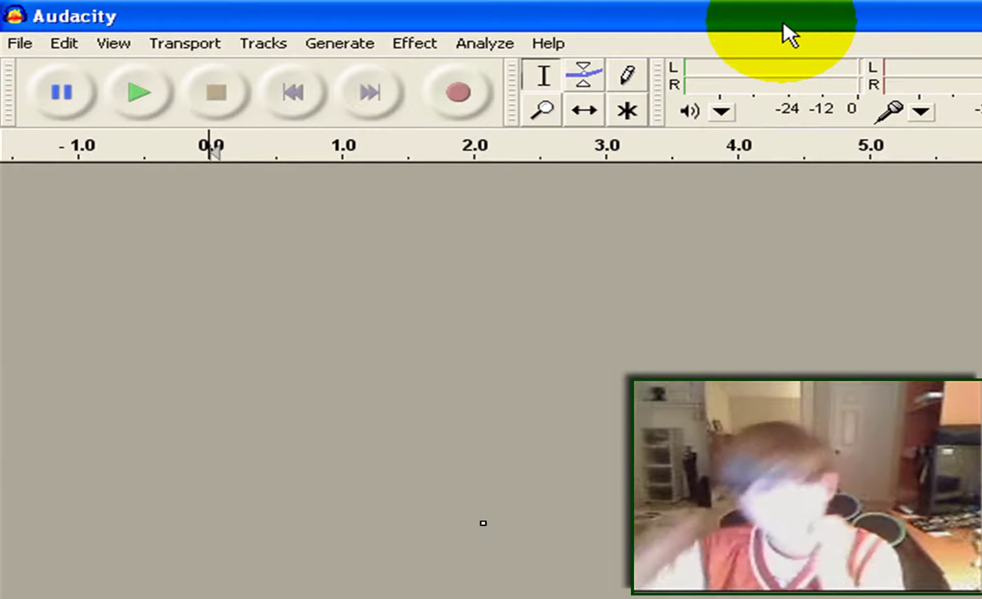
Record a new stereo audio track about 17.5 seconds long
click(465, 95)
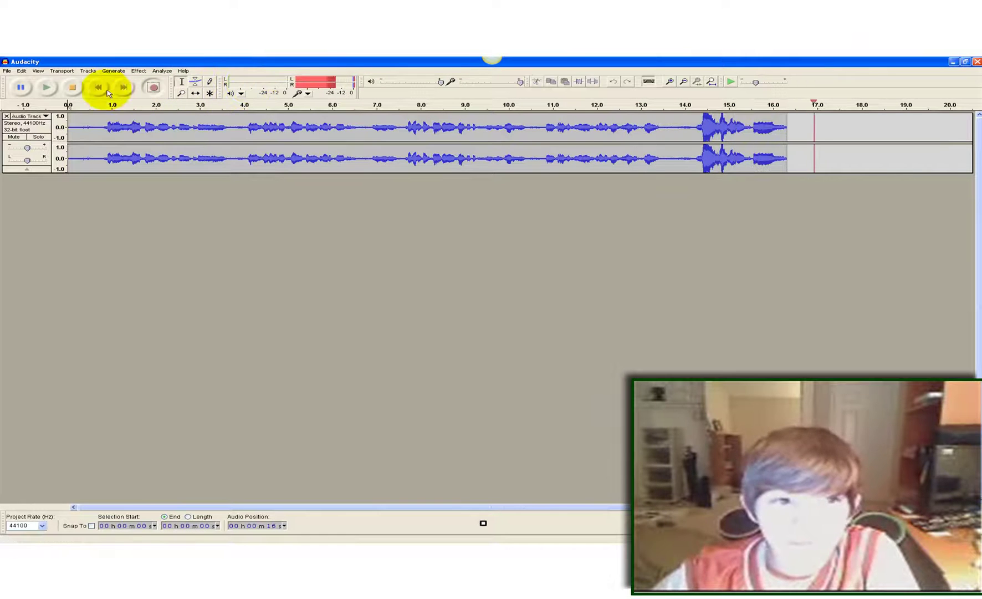
click(74, 89)
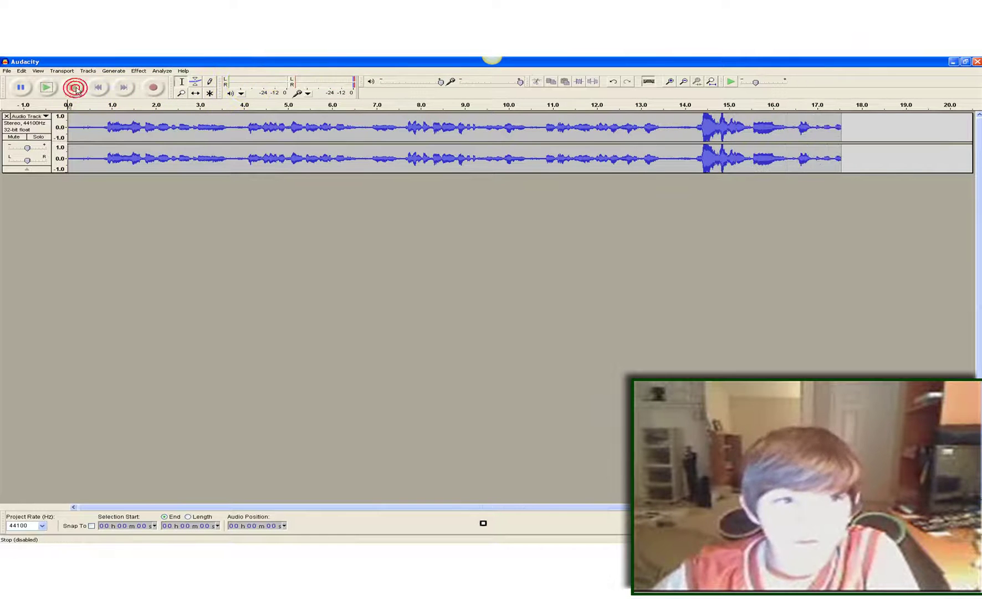
Select the whole recorded track and preview the Change Pitch effect with a percent change of 40
click(25, 129)
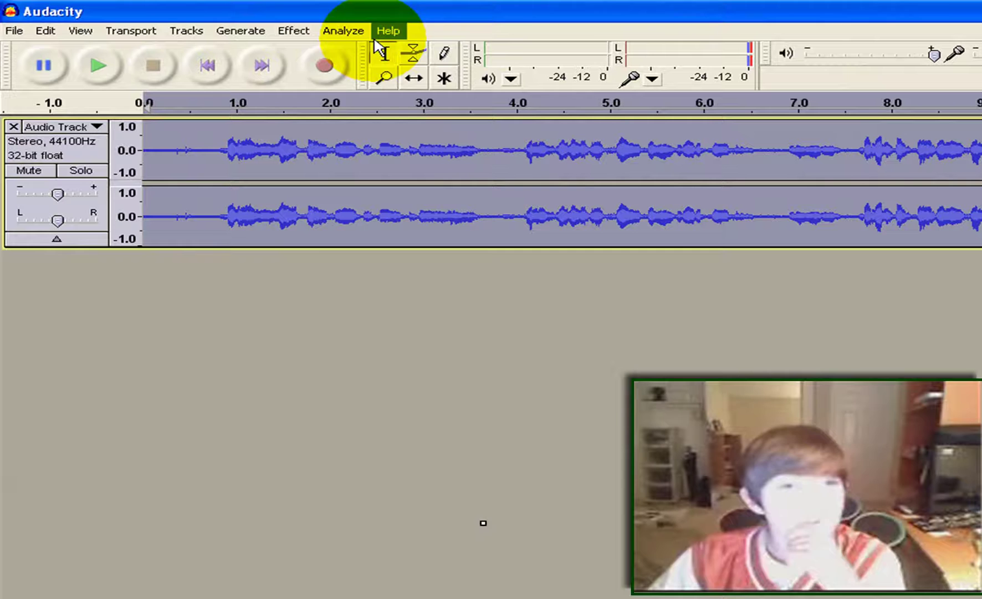
click(295, 33)
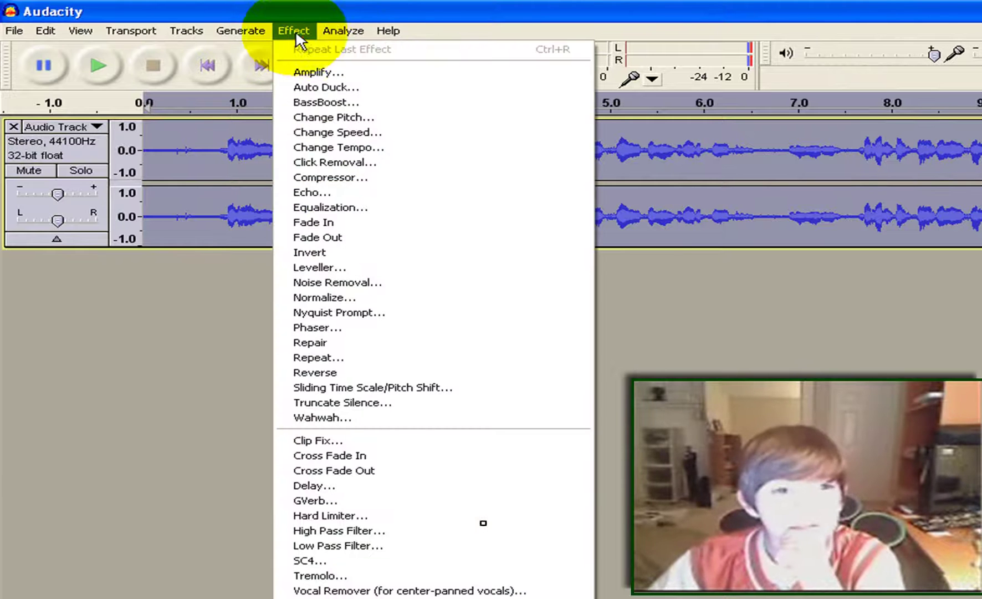
click(336, 115)
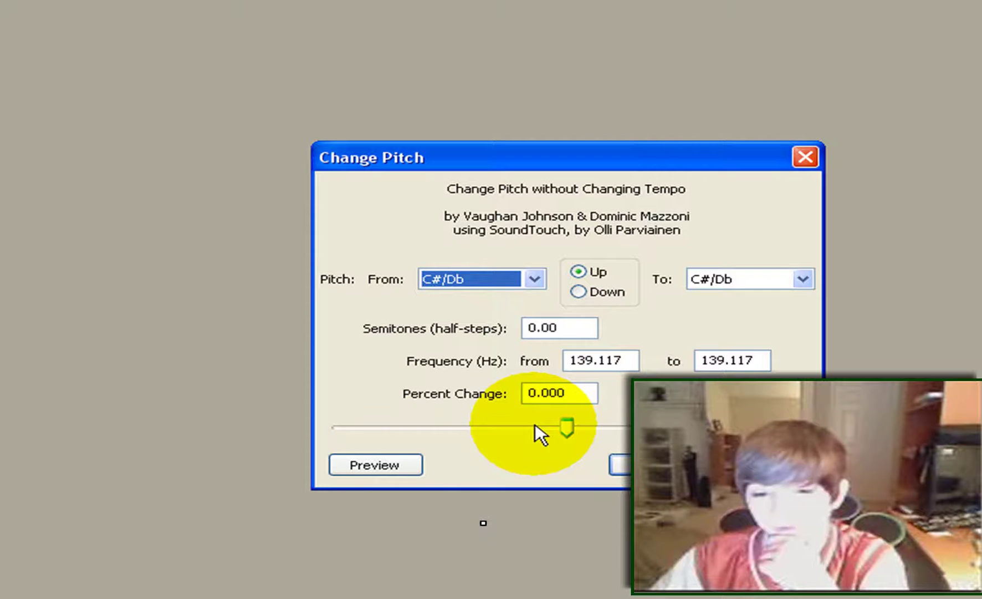
drag(563, 424, 527, 394)
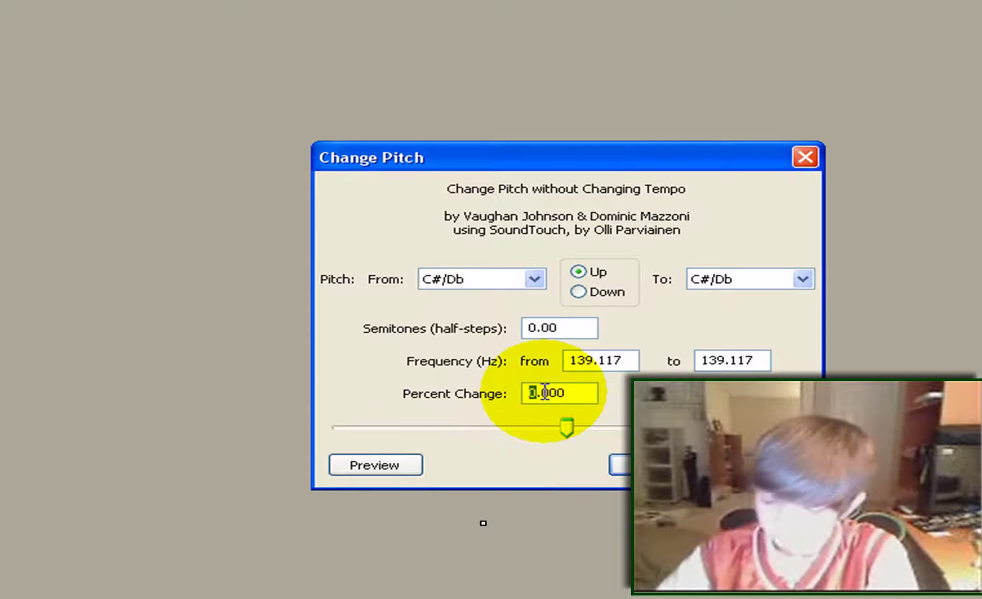
text(4)
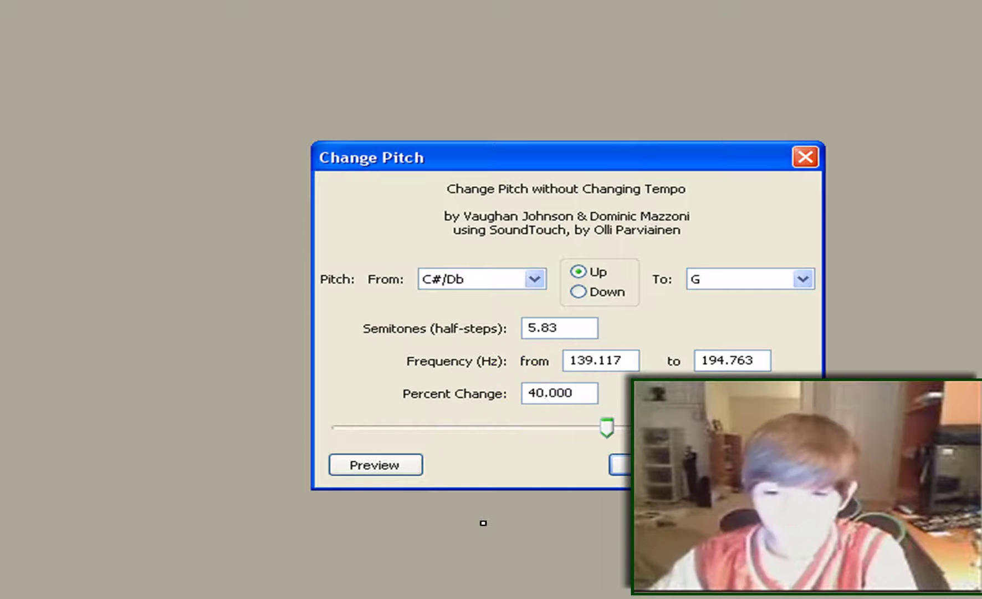
text(0)
click(380, 464)
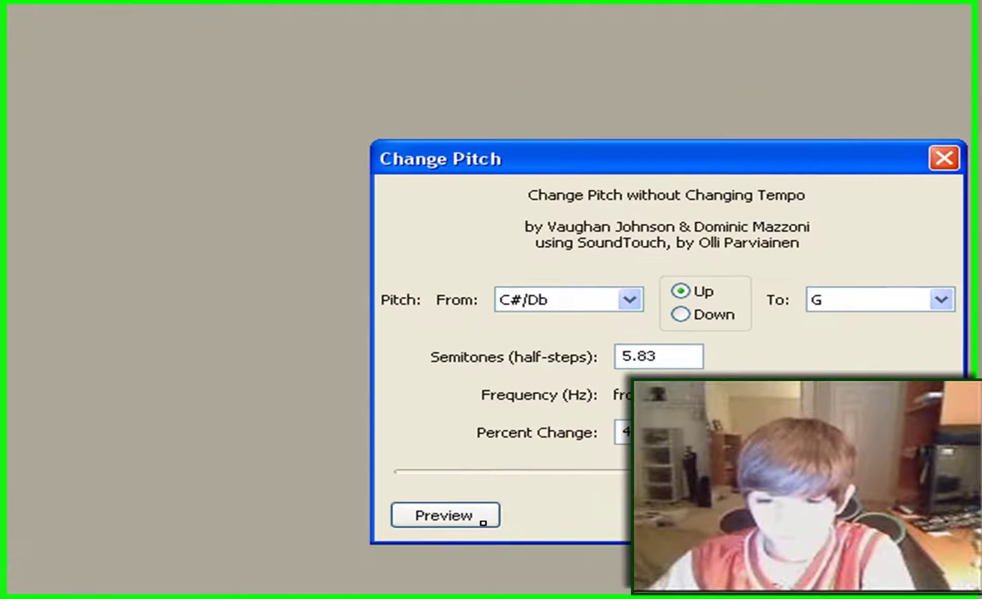
Preview the pitch effect with a percent change of -40, and remove the minus sign to restore 40
click(620, 431)
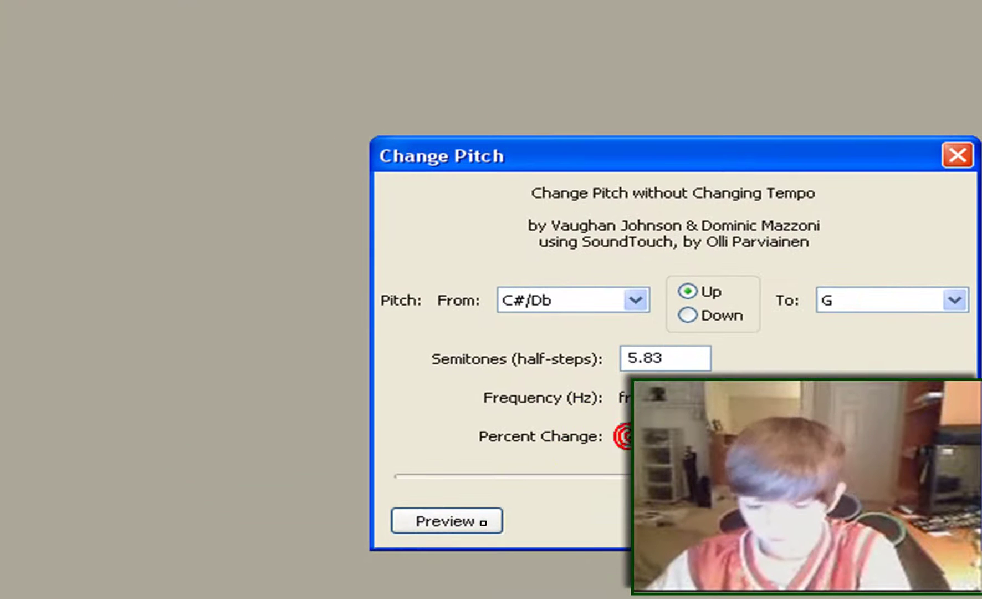
text(-)
click(463, 521)
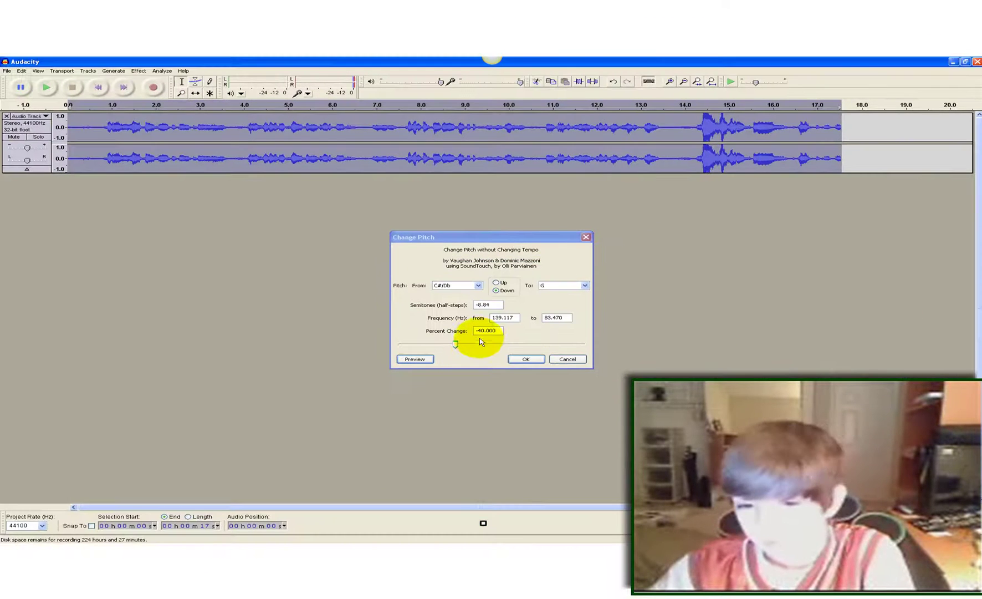
click(479, 330)
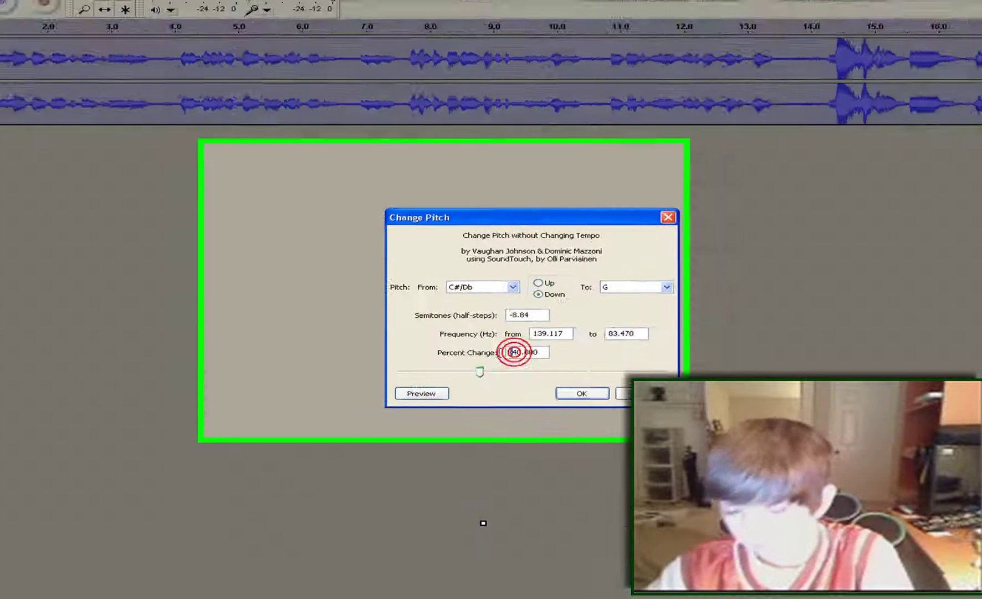
key(BackSpace)
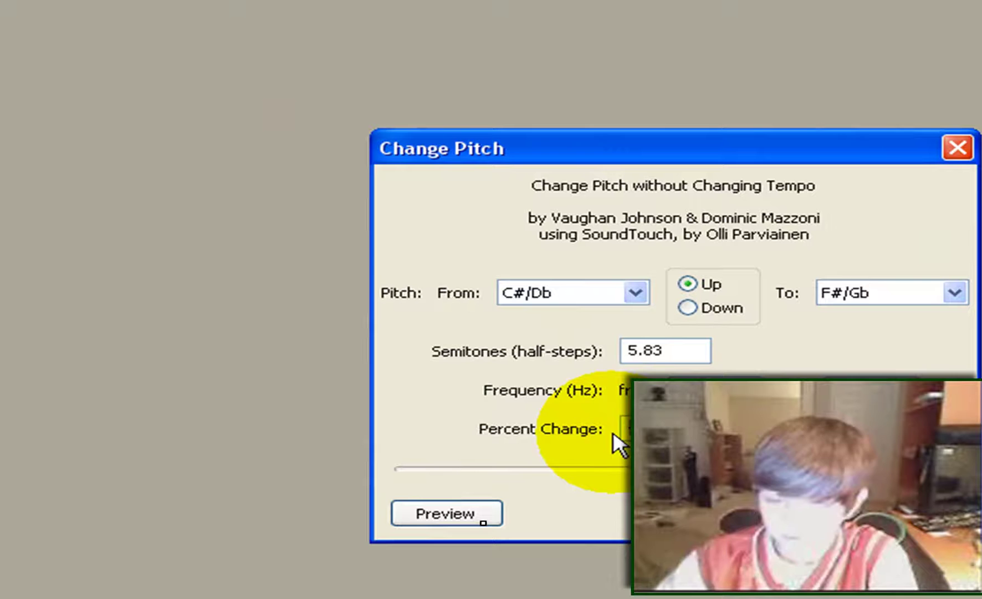
Preview the pitch effect with a percent change of 80 and again with -80
text(8)
click(460, 517)
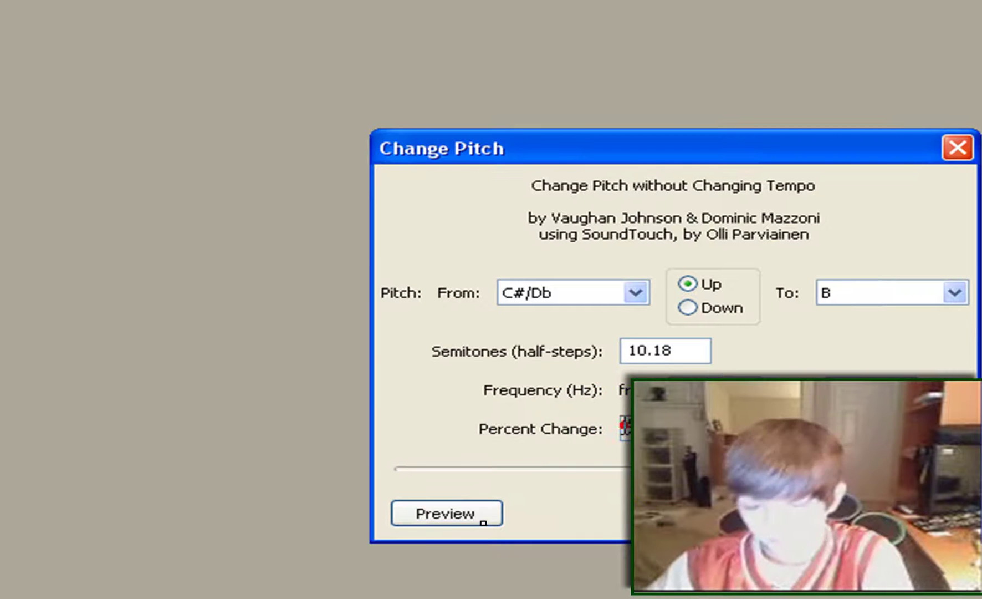
drag(599, 468, 458, 470)
click(487, 518)
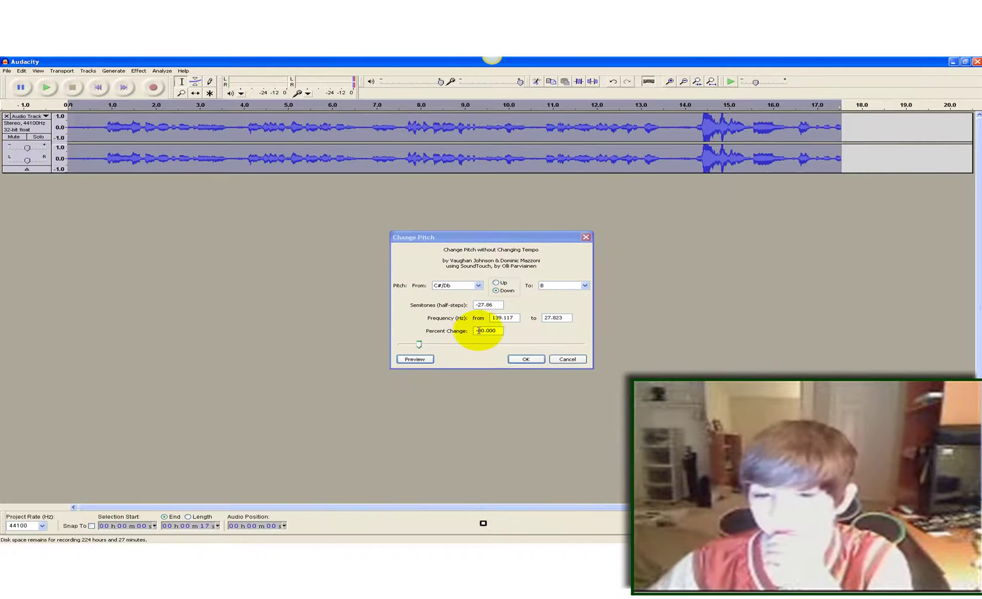
Preview the pitch effect with percent changes of -45 and -35
drag(484, 330, 474, 331)
text(0)
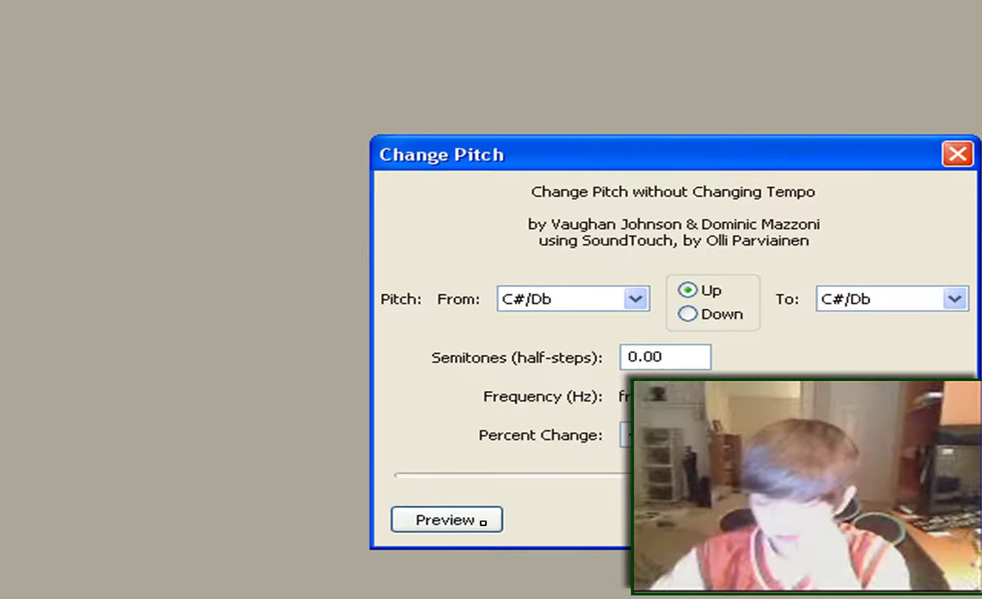
click(456, 524)
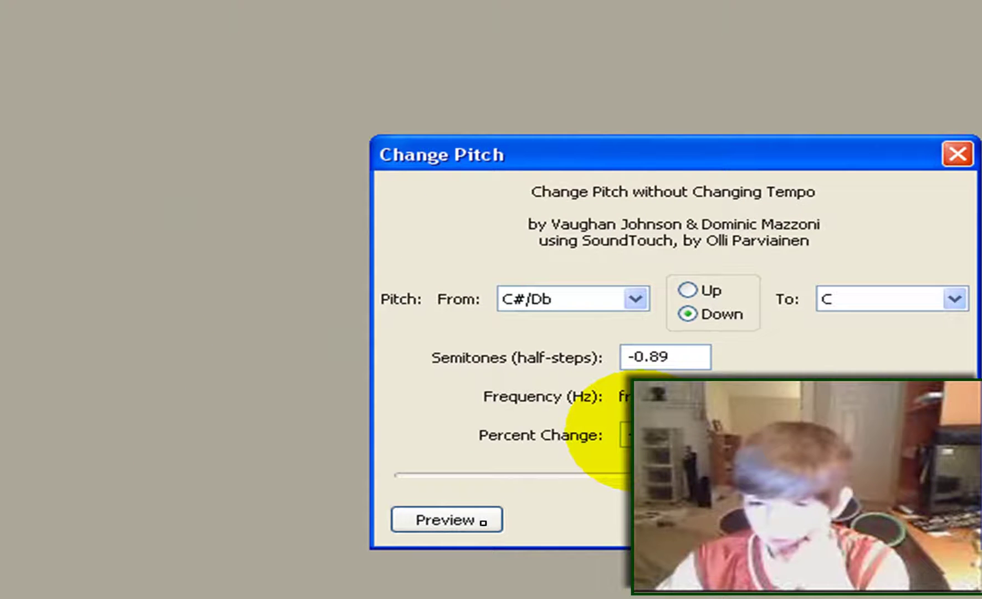
text(-45)
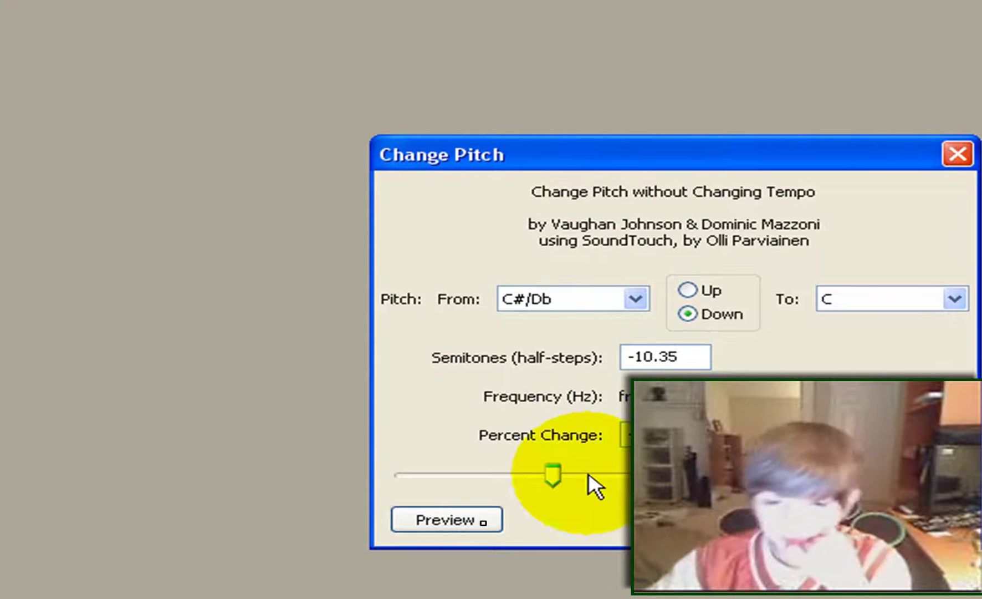
click(449, 519)
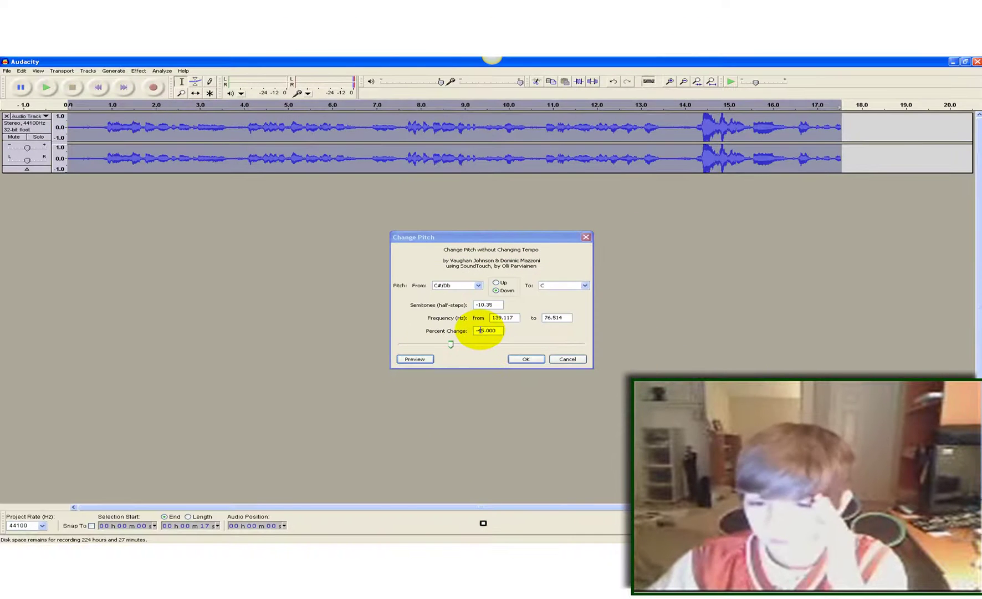
click(480, 331)
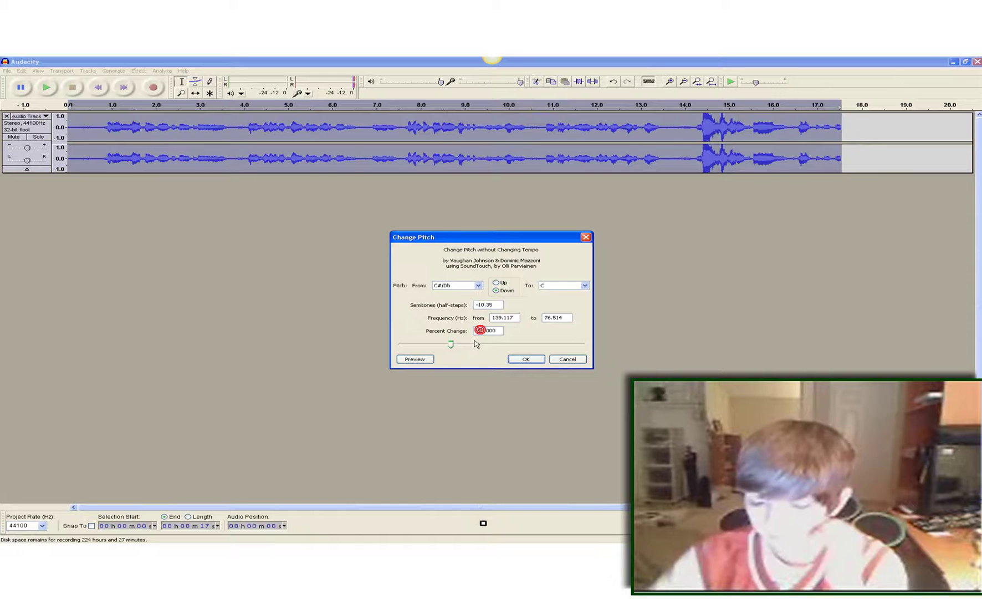
click(425, 358)
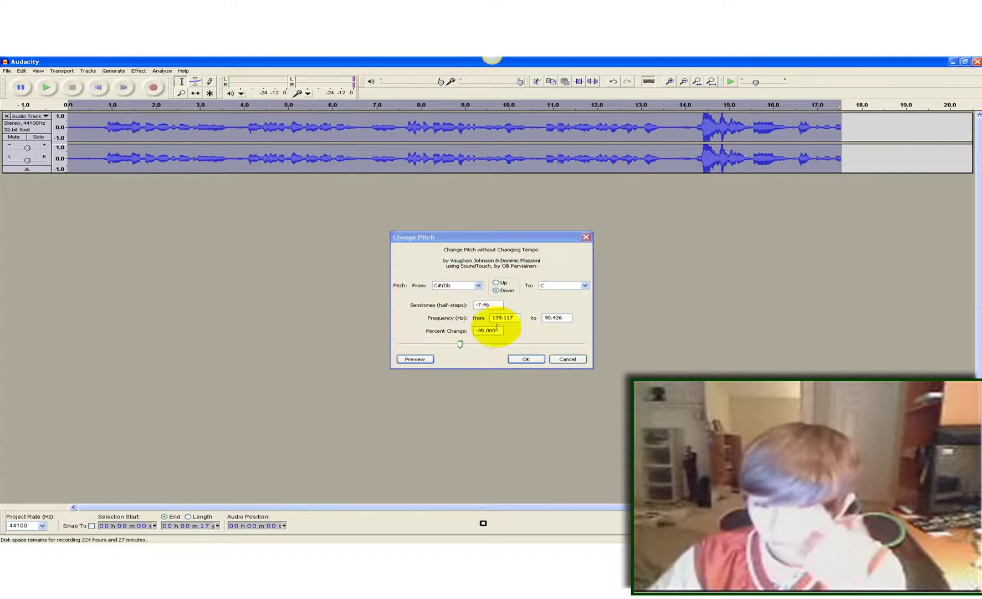
Preview and apply the pitch effect with a percent change of 60, and play the altered track
click(480, 330)
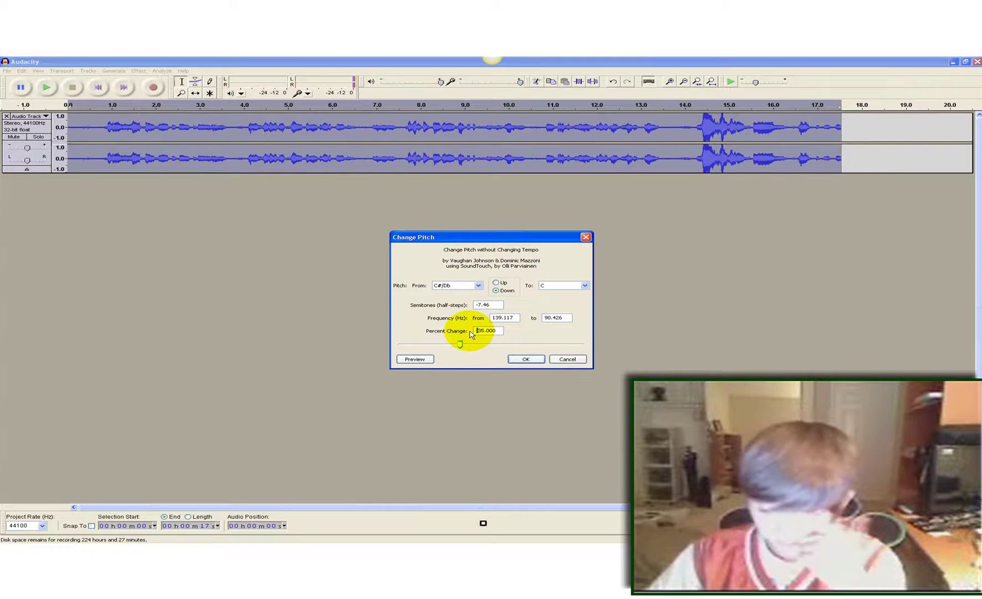
key(BackSpace)
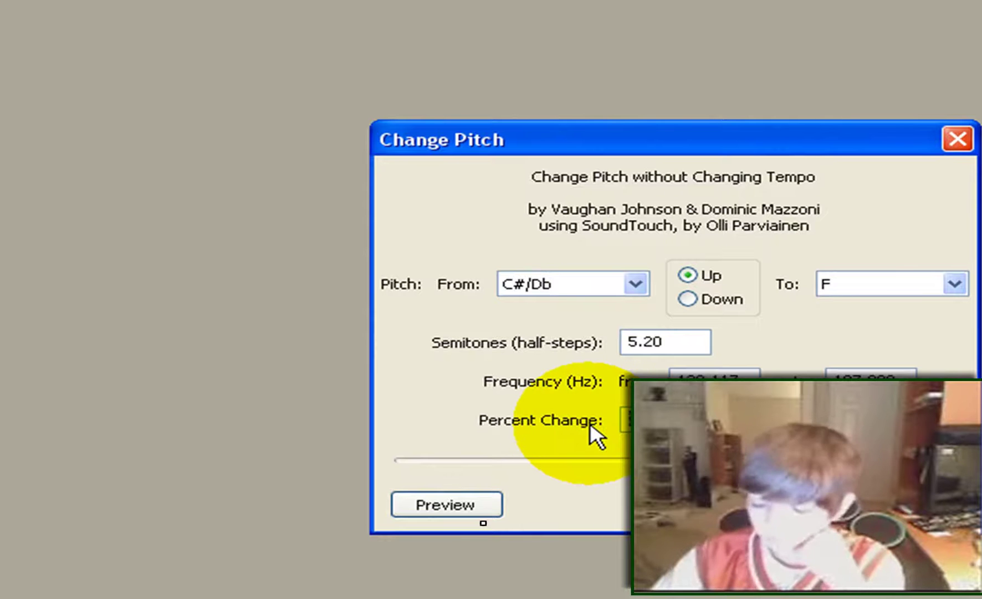
text(60)
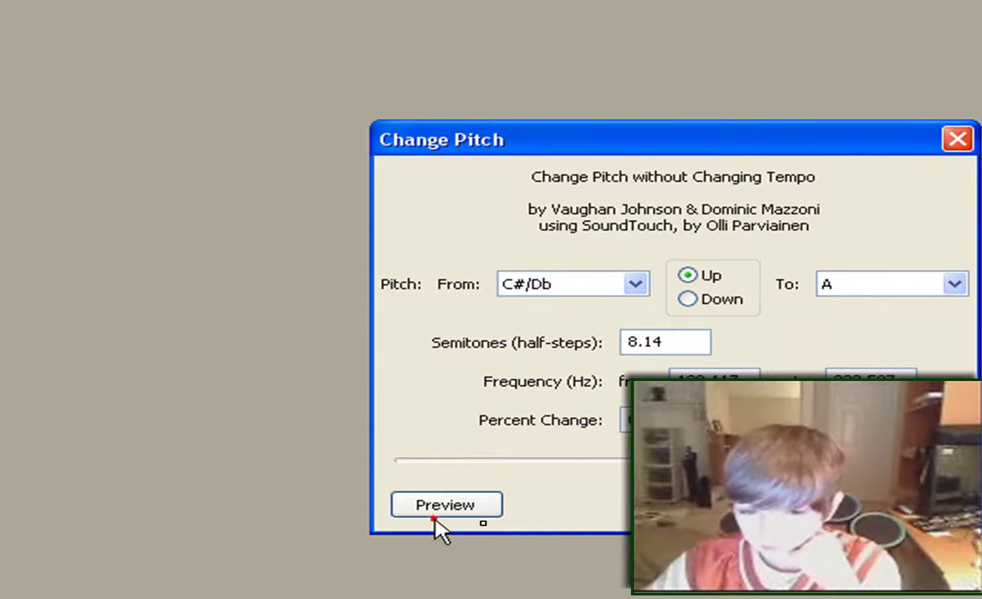
click(454, 505)
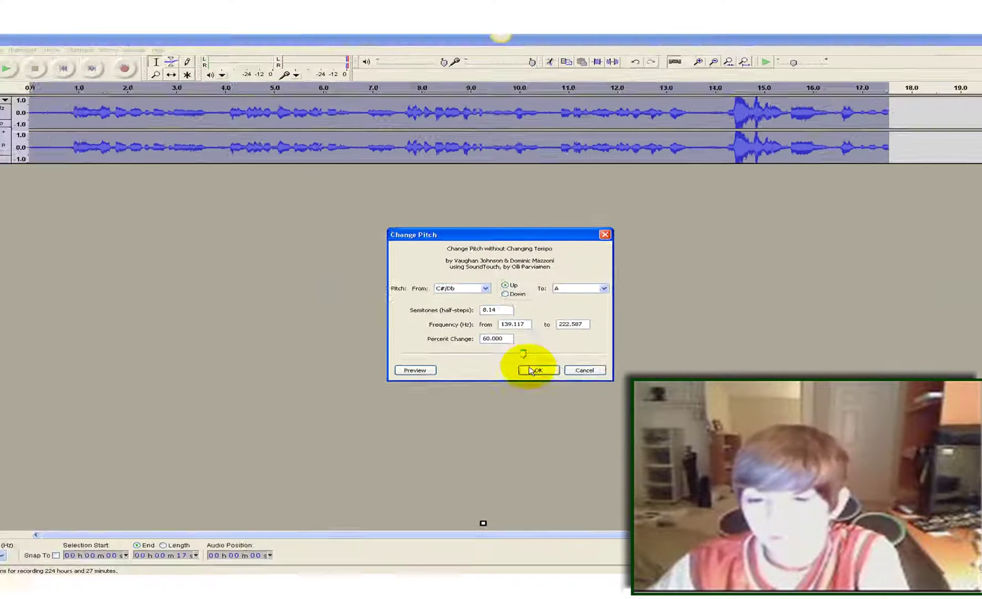
click(531, 370)
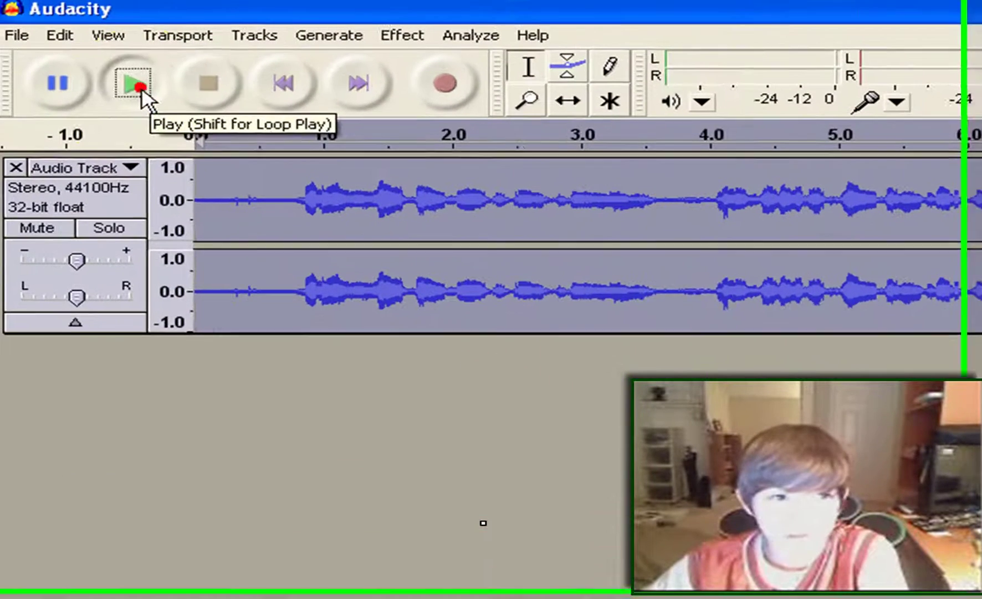
click(39, 60)
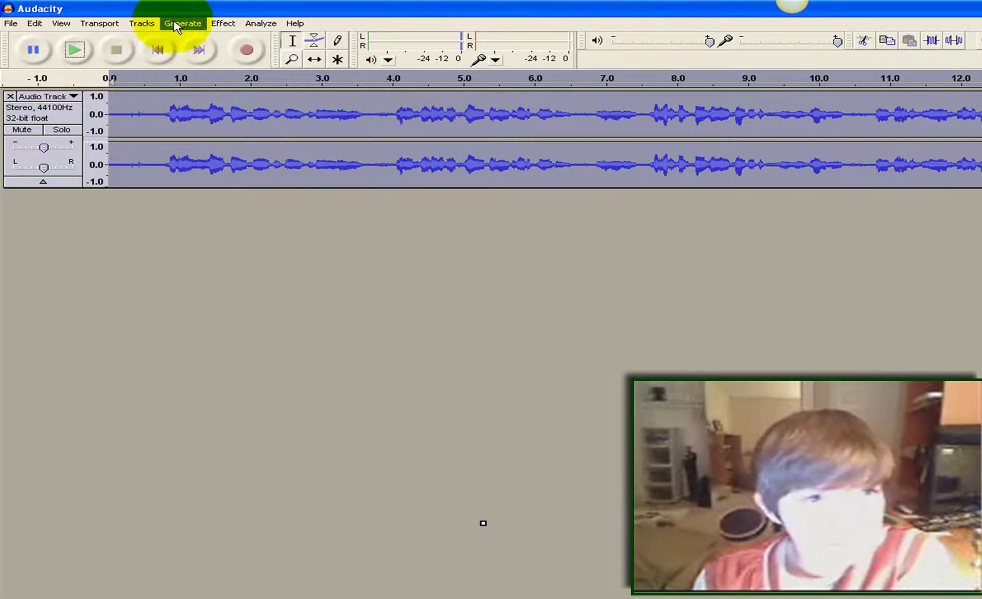
Check which file types are offered for saving the project under a new name, and close the dialog without saving
click(11, 23)
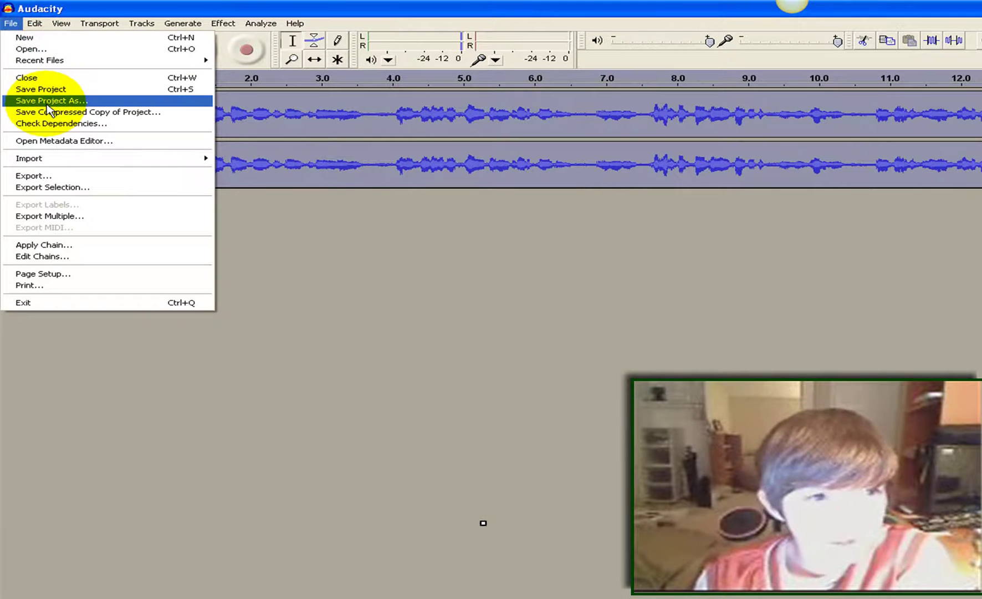
click(48, 103)
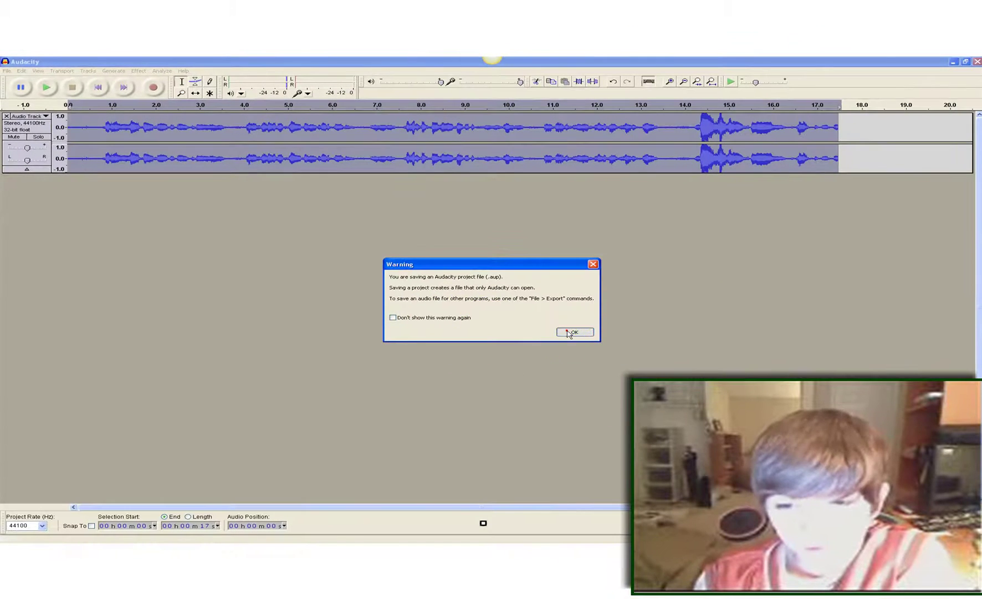
click(574, 332)
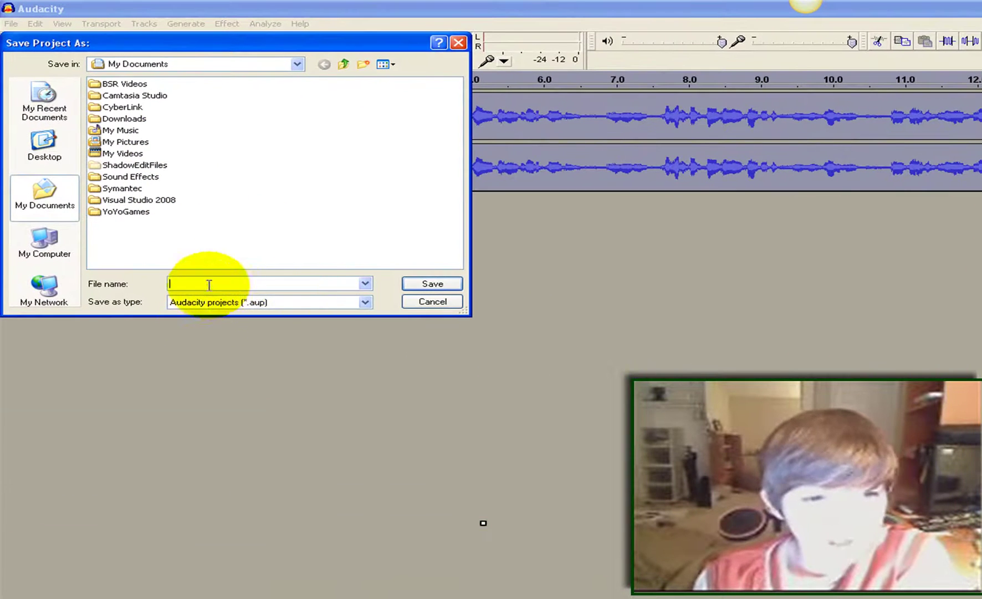
click(366, 302)
click(367, 302)
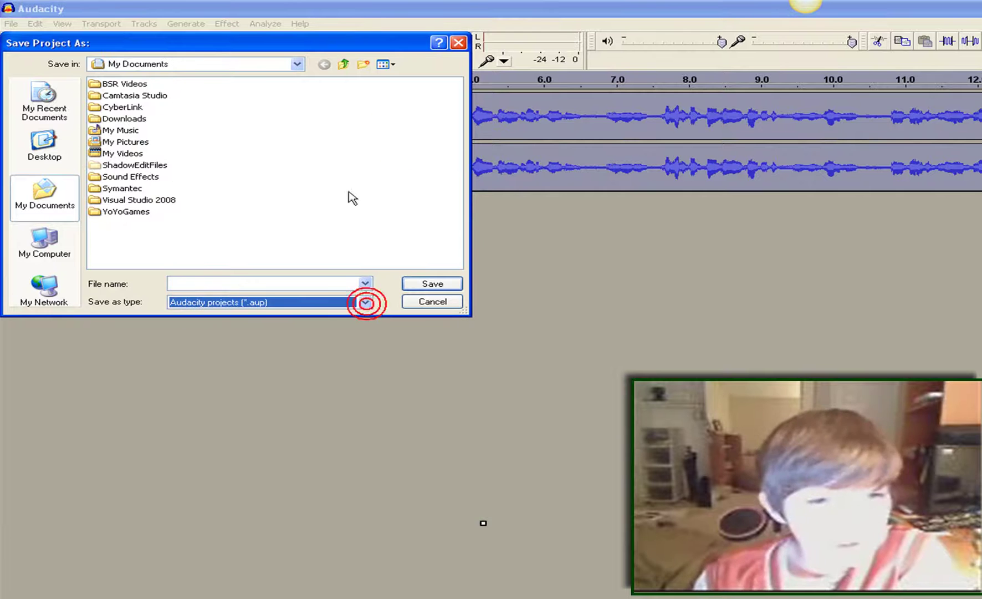
click(462, 40)
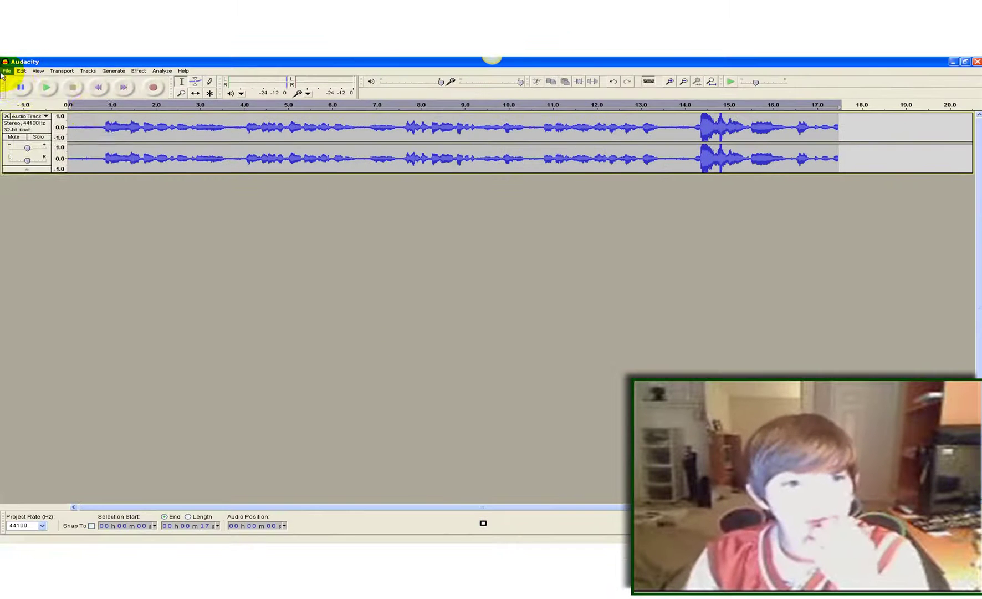
Start exporting the audio with the metadata left empty, choosing WMA (version 2) Files (FFmpeg) as the file type
click(6, 71)
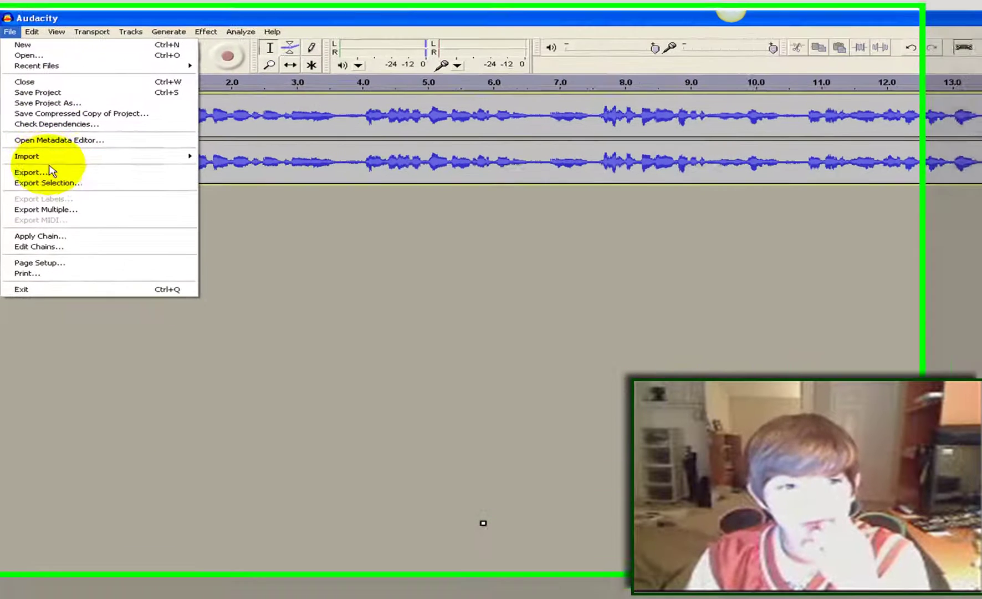
click(50, 175)
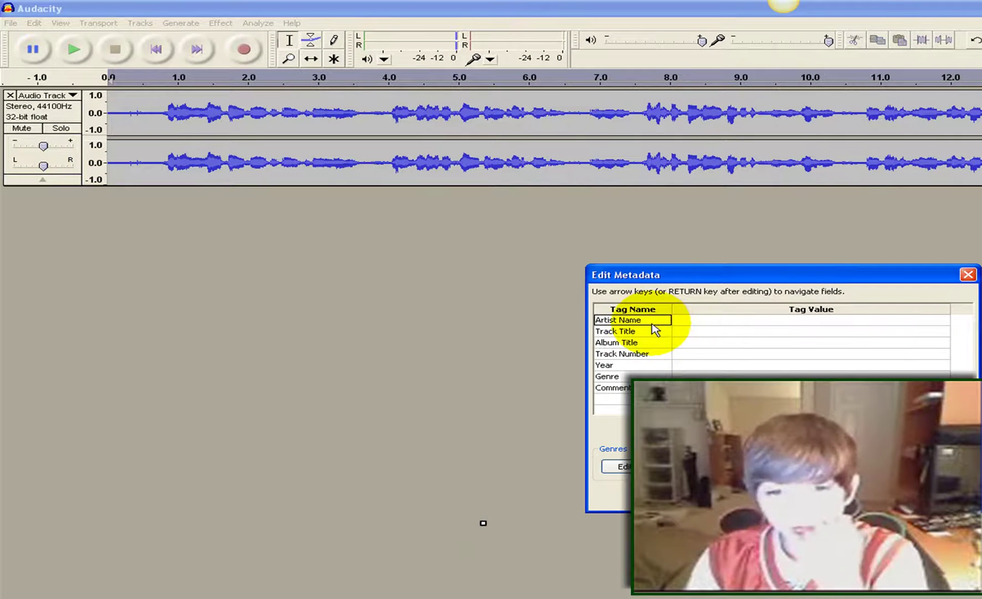
key(Return)
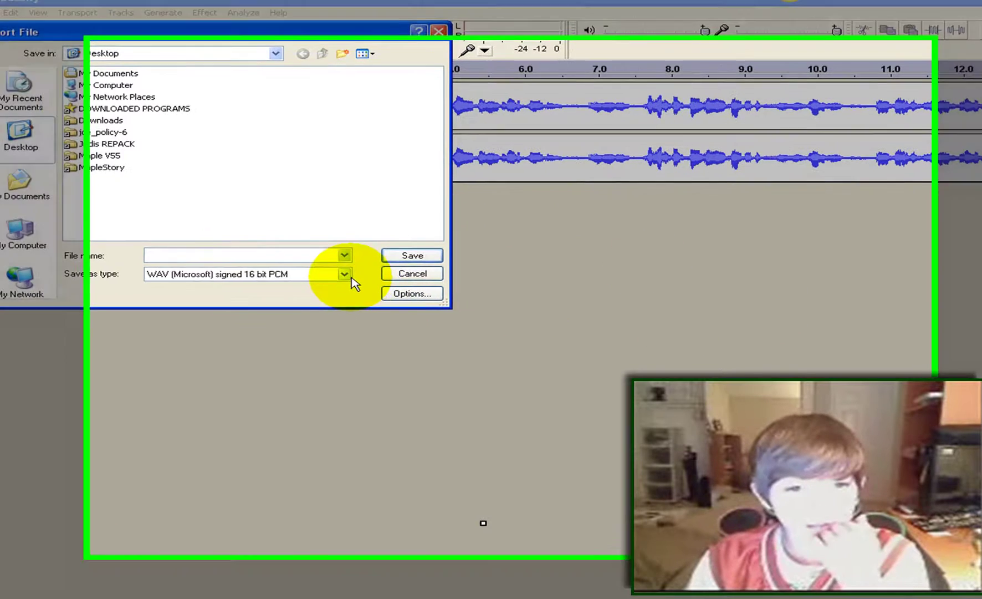
click(349, 275)
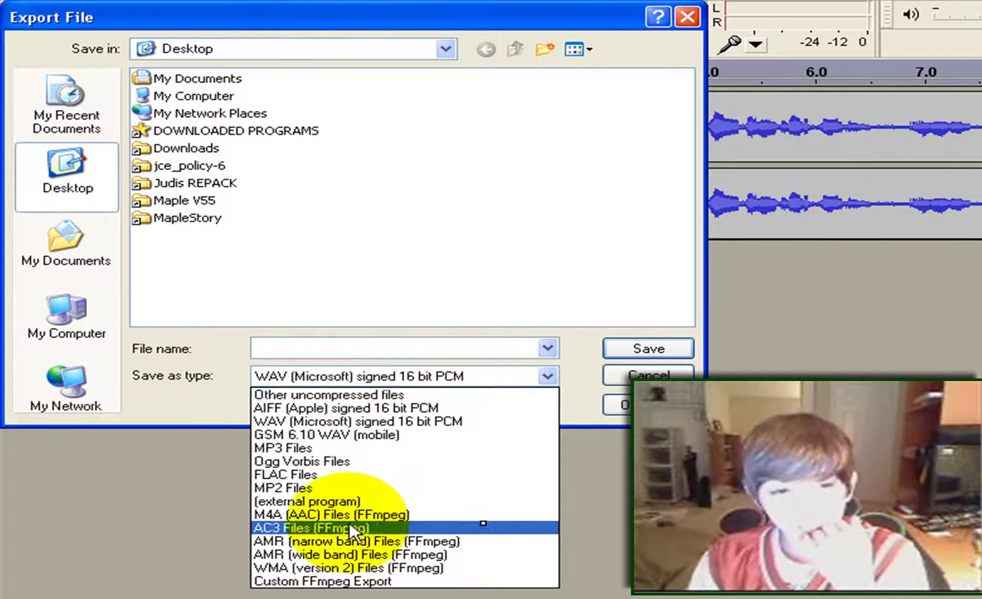
click(349, 565)
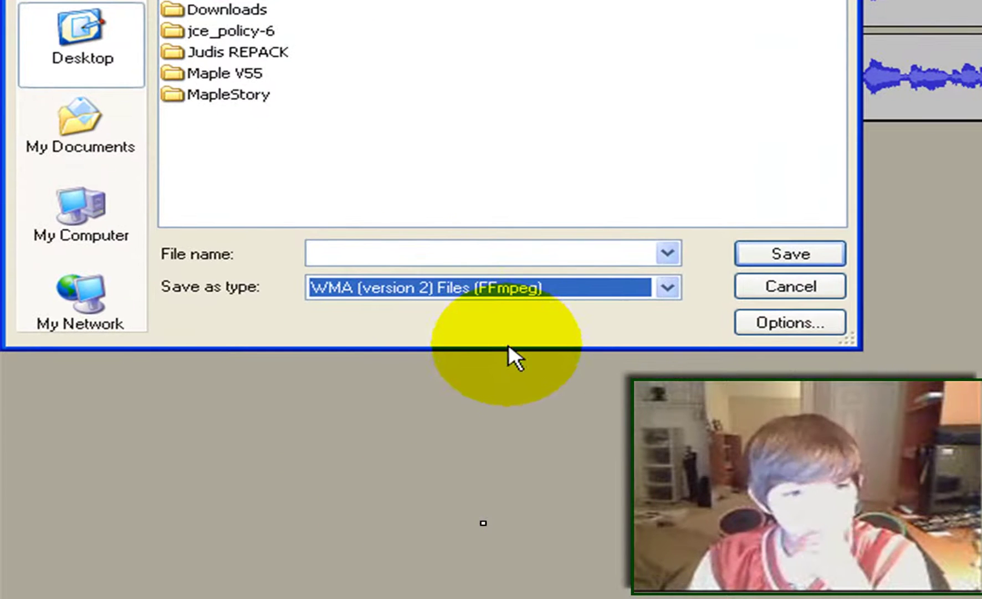
Switch the export folder to My Documents, try the Other uncompressed, AIFF and WAV file types, and cancel the export
click(116, 139)
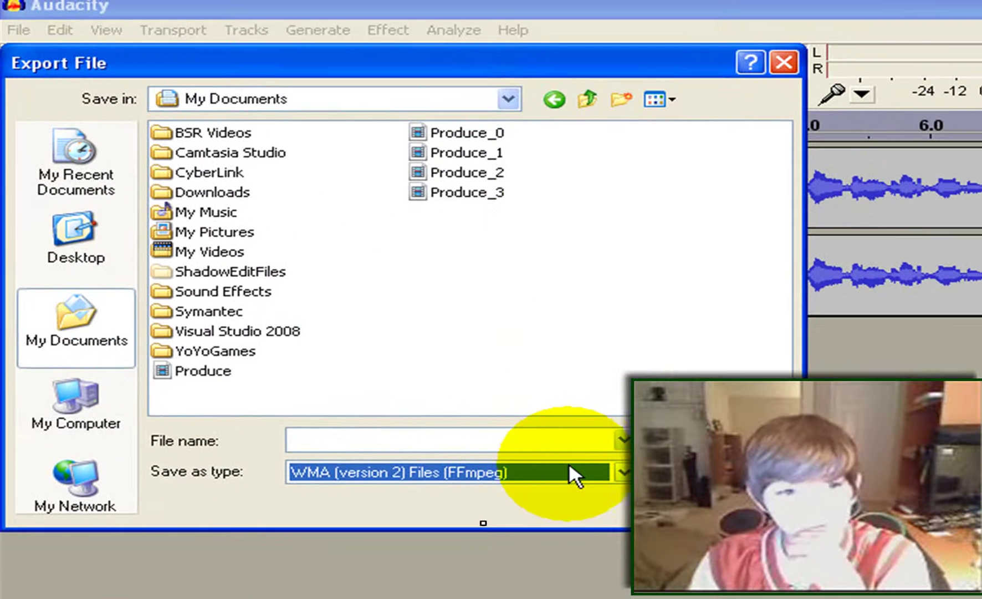
click(651, 357)
click(578, 493)
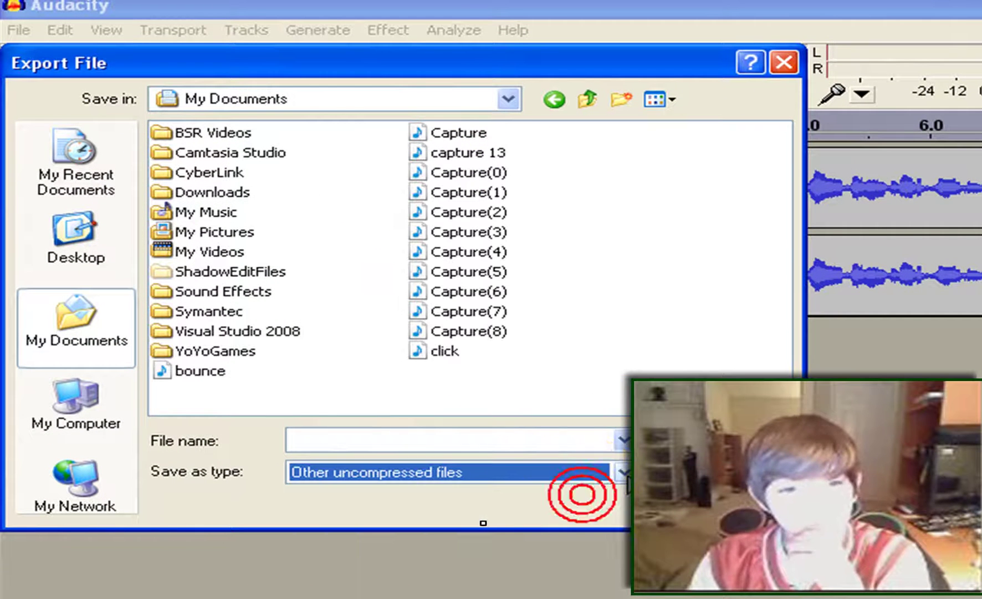
click(588, 472)
click(602, 509)
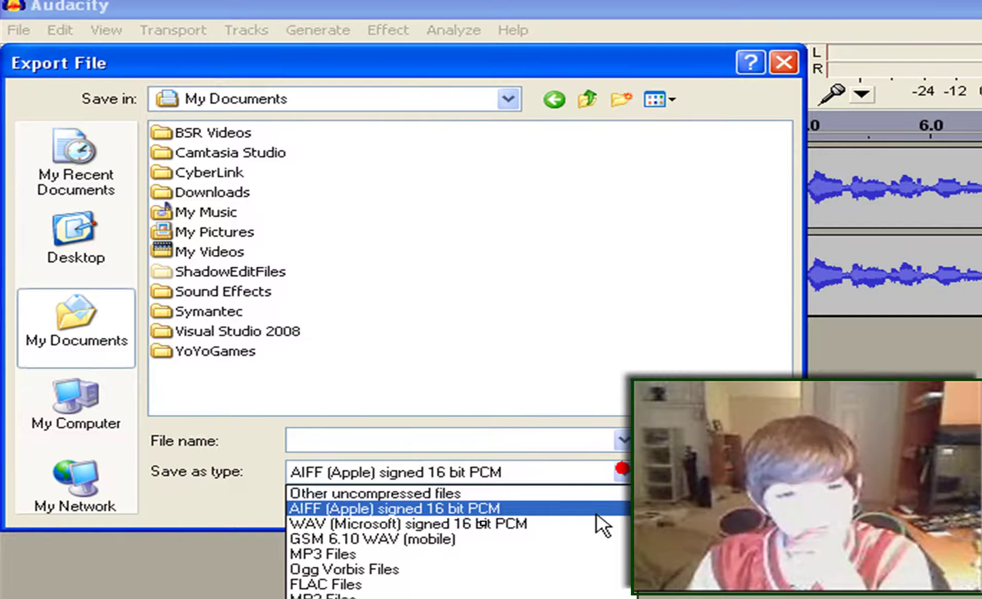
click(601, 524)
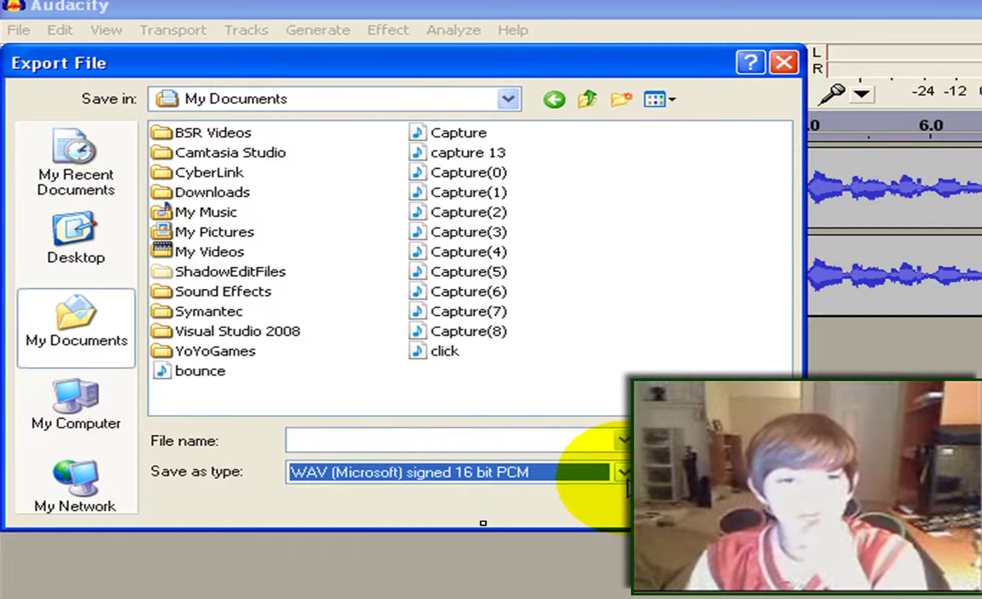
click(621, 472)
scroll(615, 487, up, 2)
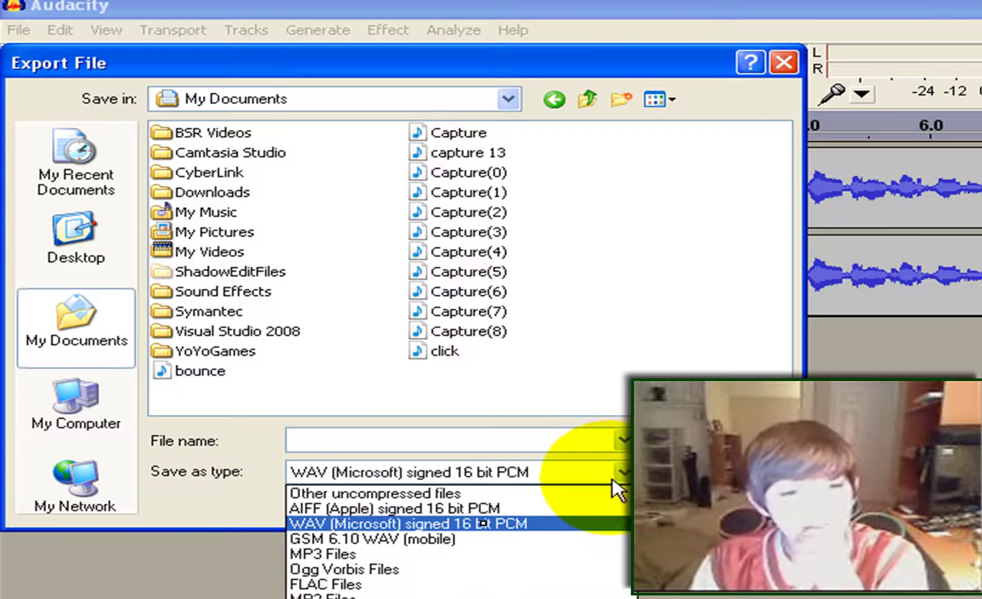
click(624, 472)
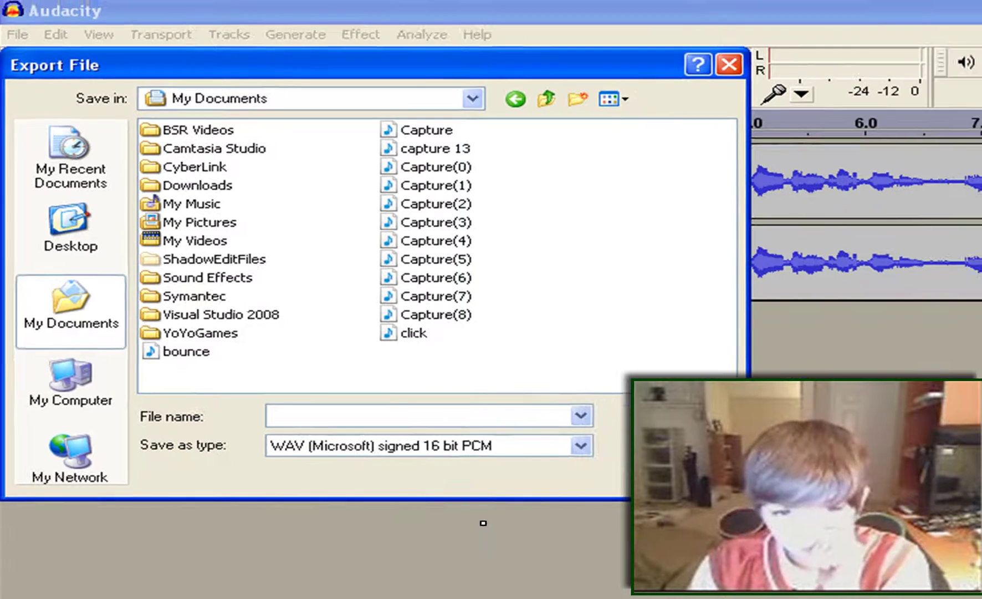
click(707, 472)
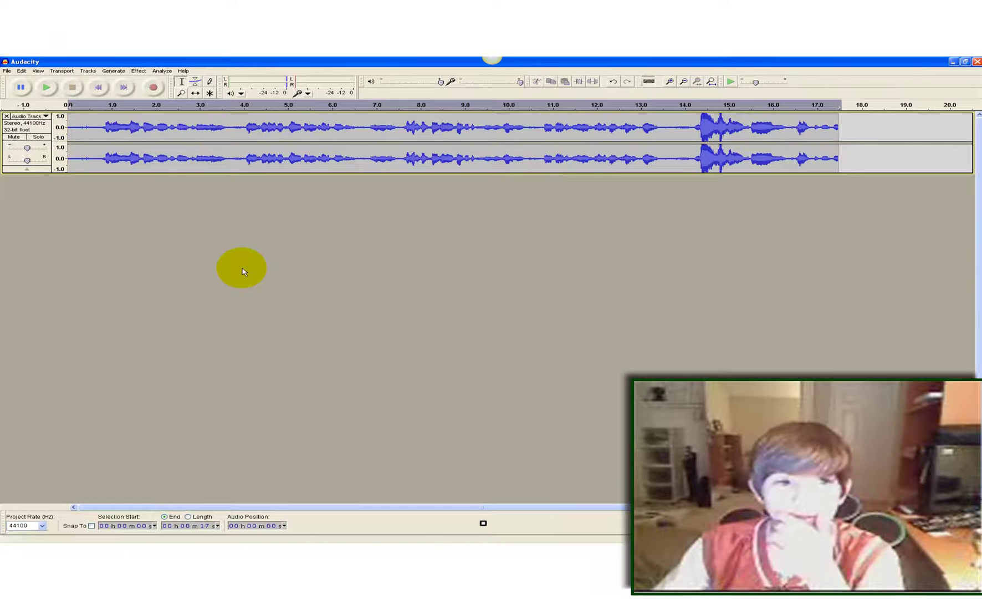
click(109, 71)
mouse_move(97, 73)
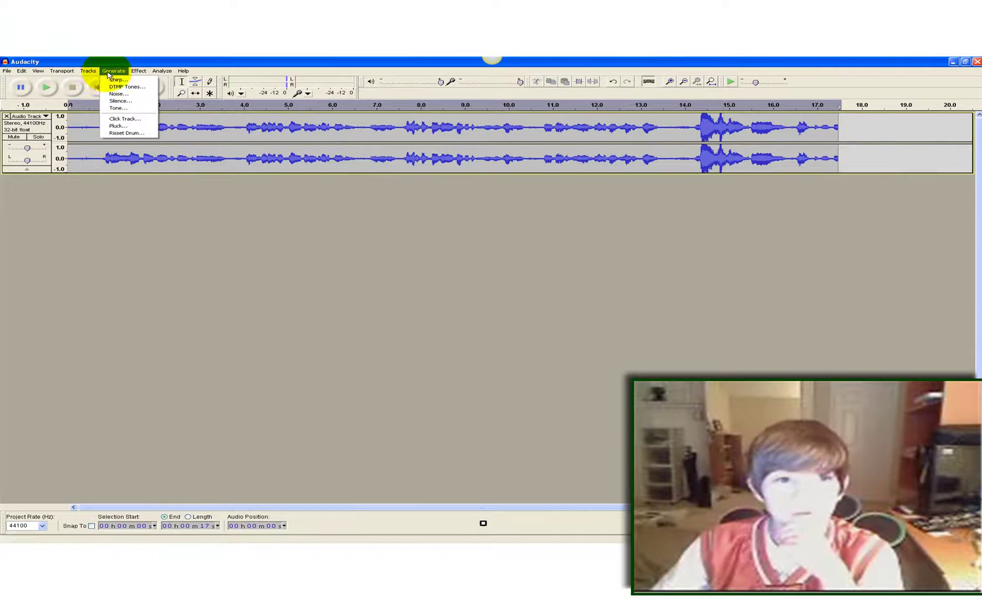
mouse_move(138, 71)
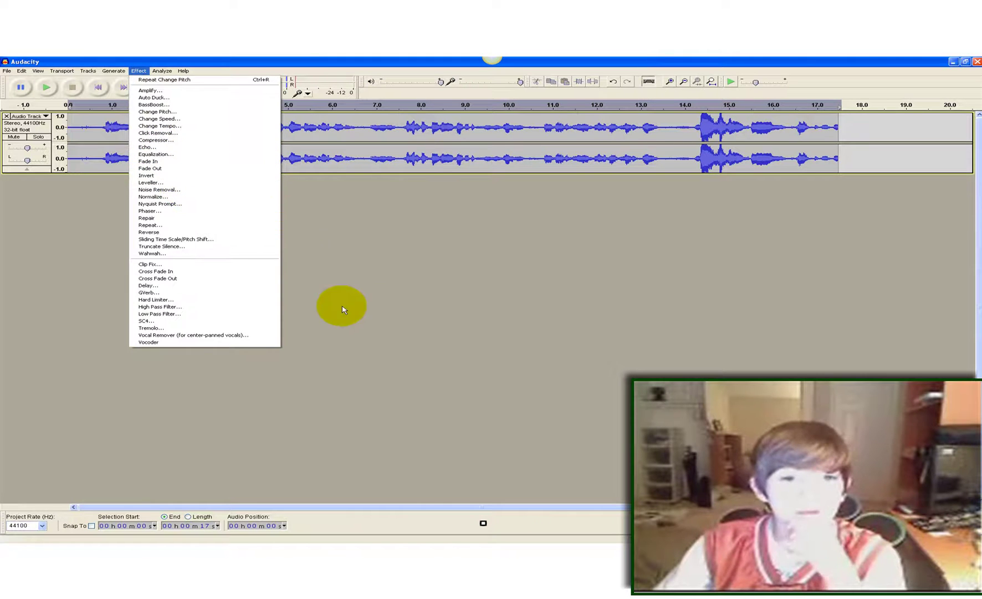
click(402, 301)
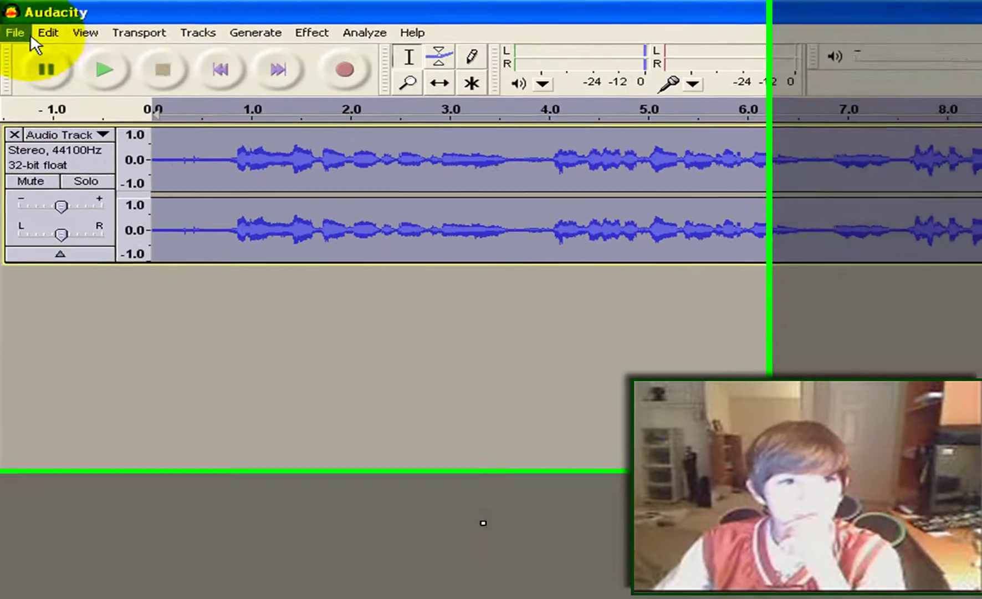
click(47, 31)
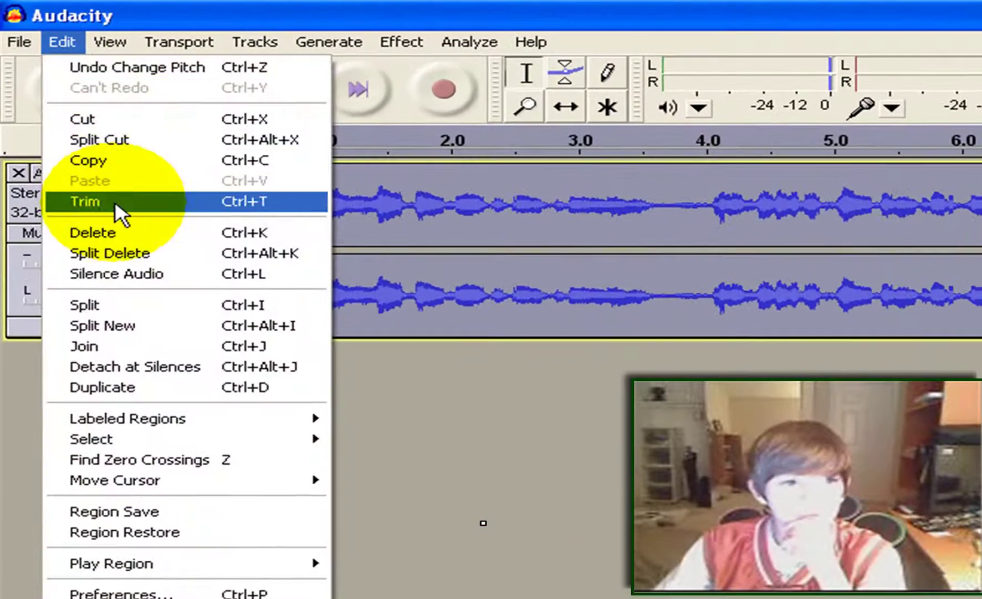
Delete the selected recorded audio and browse for an audio file to open in My Music's iTunes Music folder
click(108, 224)
click(8, 24)
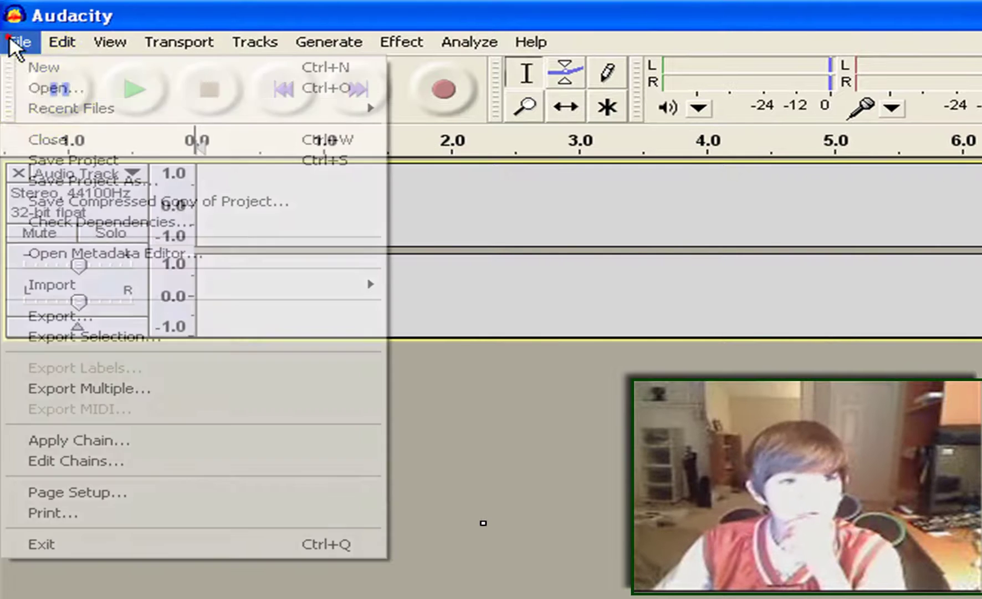
click(50, 88)
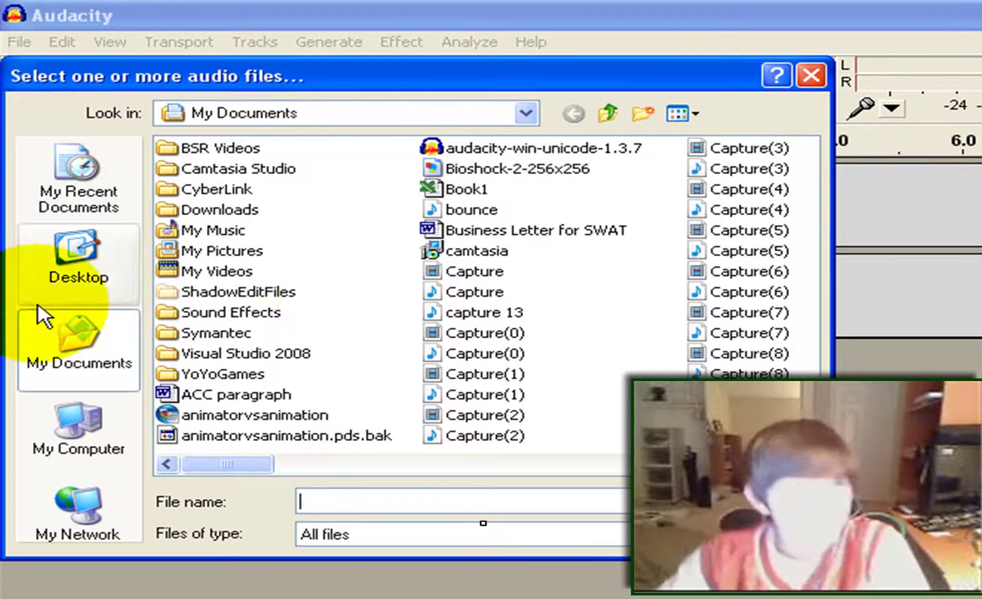
double_click(217, 232)
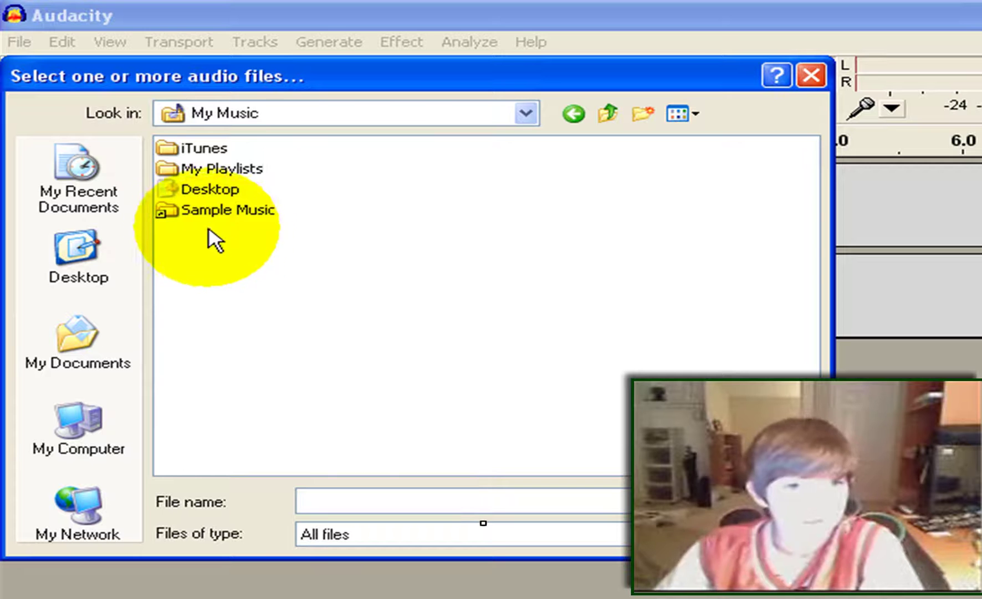
double_click(202, 150)
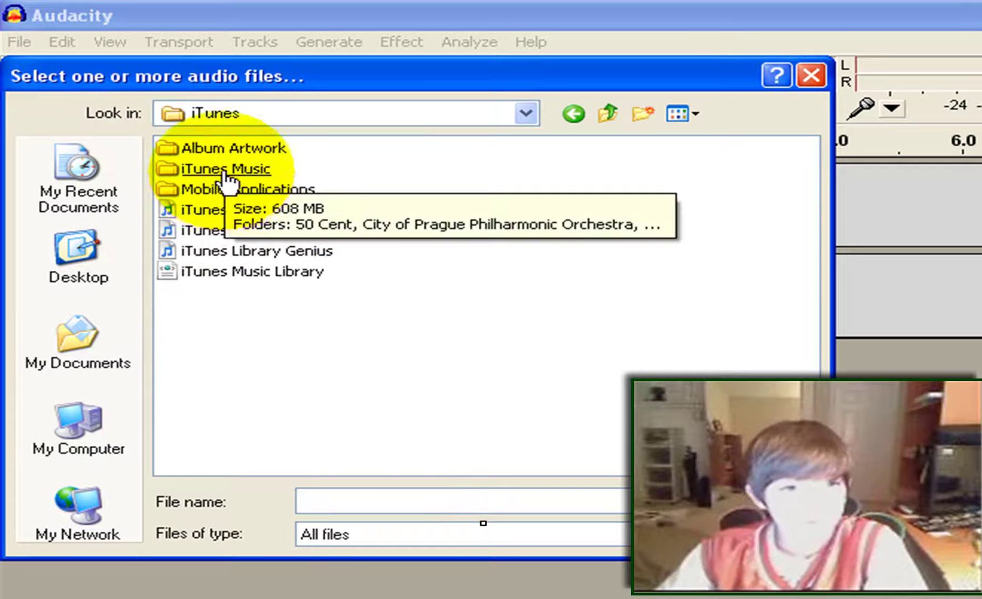
double_click(228, 169)
click(220, 169)
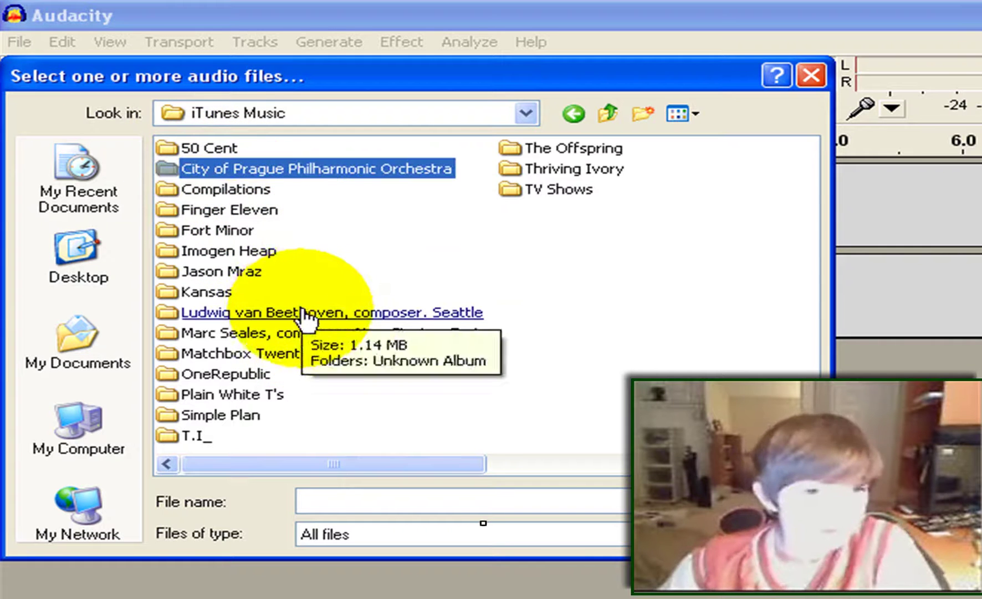
Open the song "03 You're Gonna Go Far, Kid" from The Offspring's Rise and Fall, Rage and Grace folder
double_click(256, 275)
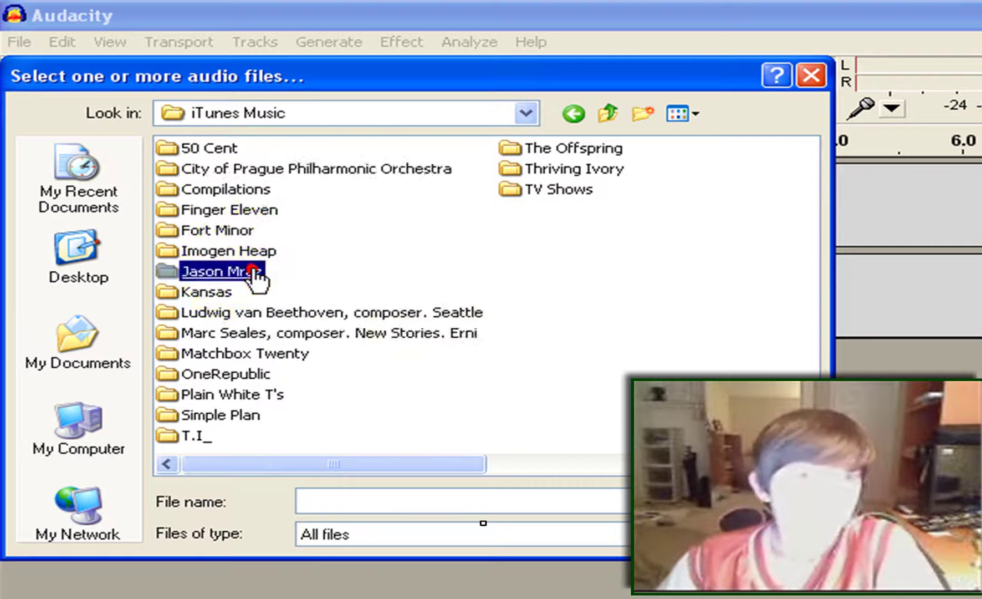
click(571, 115)
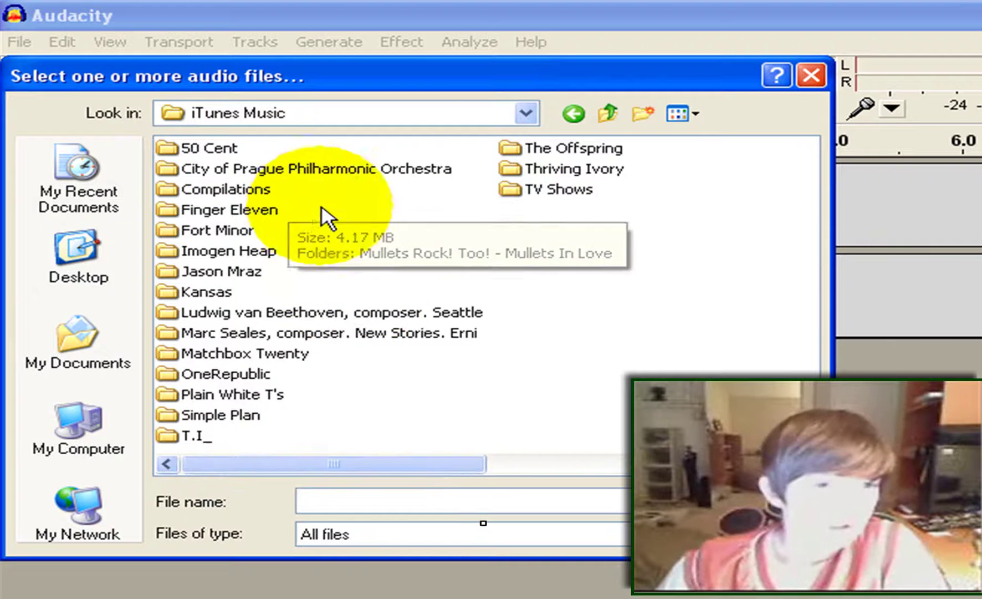
click(579, 147)
double_click(579, 147)
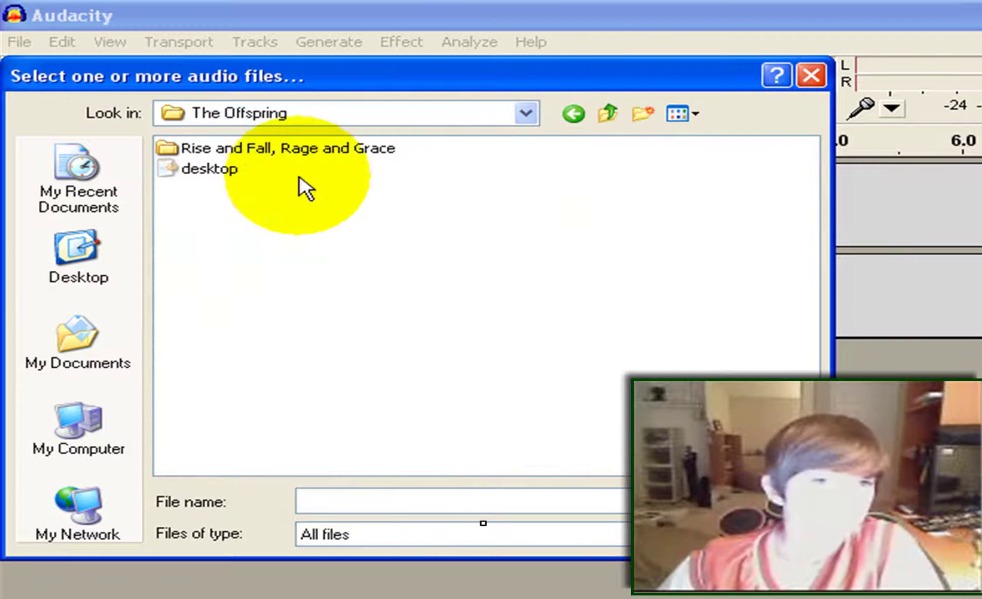
double_click(252, 150)
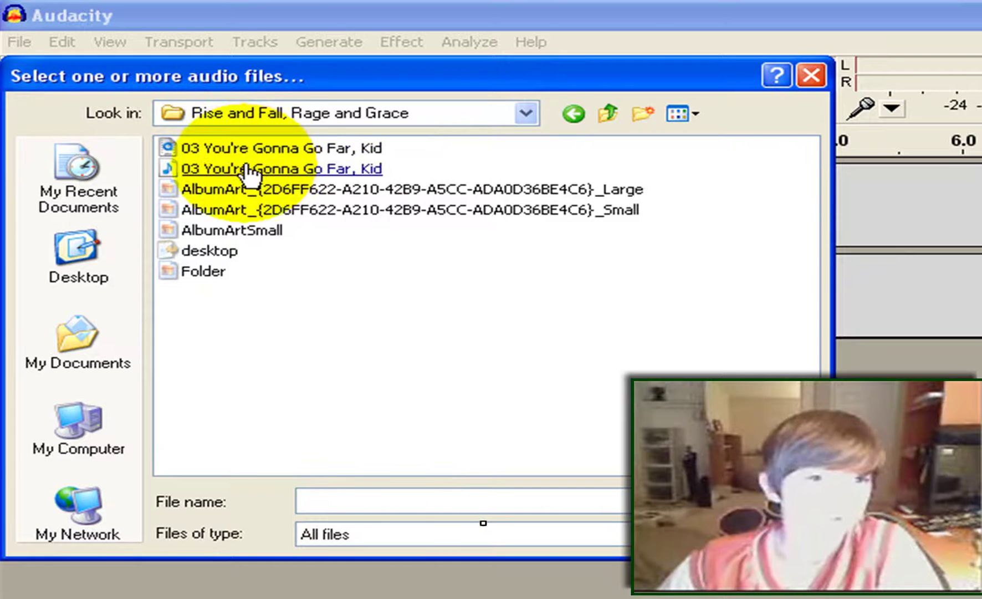
click(249, 168)
double_click(250, 168)
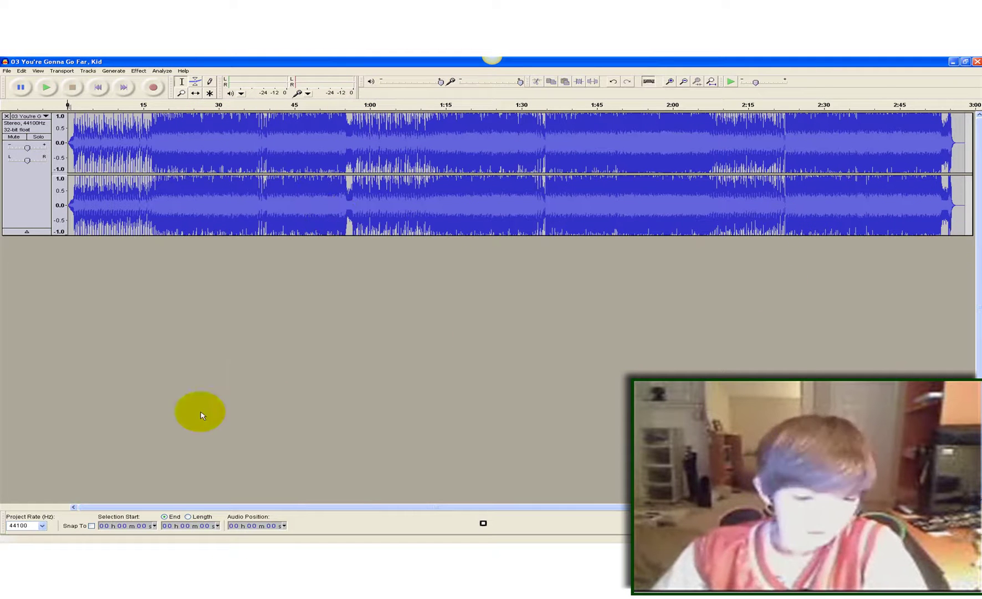
Play the first few seconds of the opened song and stop playback
drag(158, 509, 100, 502)
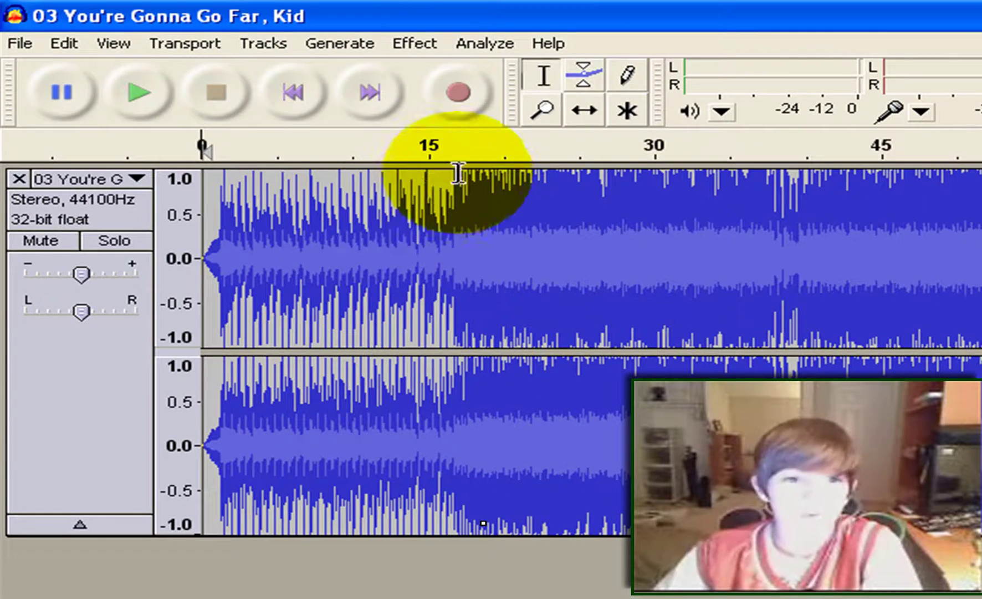
click(150, 92)
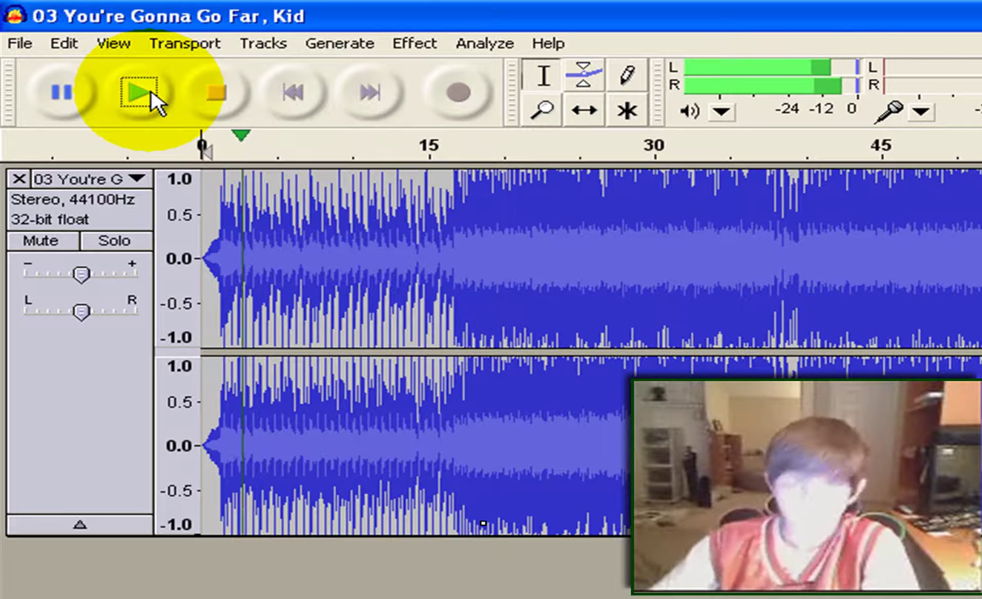
click(212, 93)
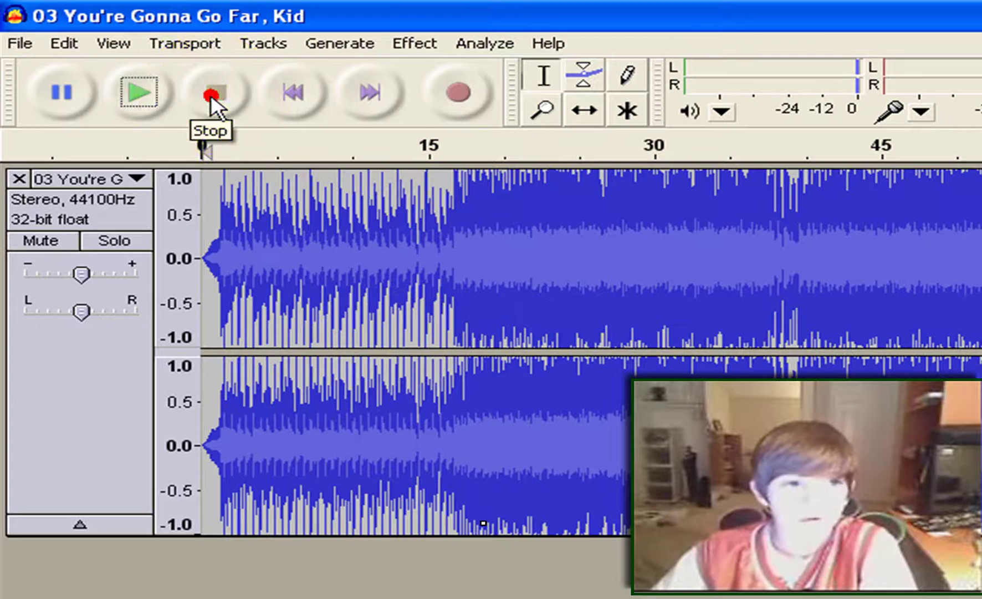
Select the whole song track and preview the Change Pitch effect with a percent change of 25
click(101, 206)
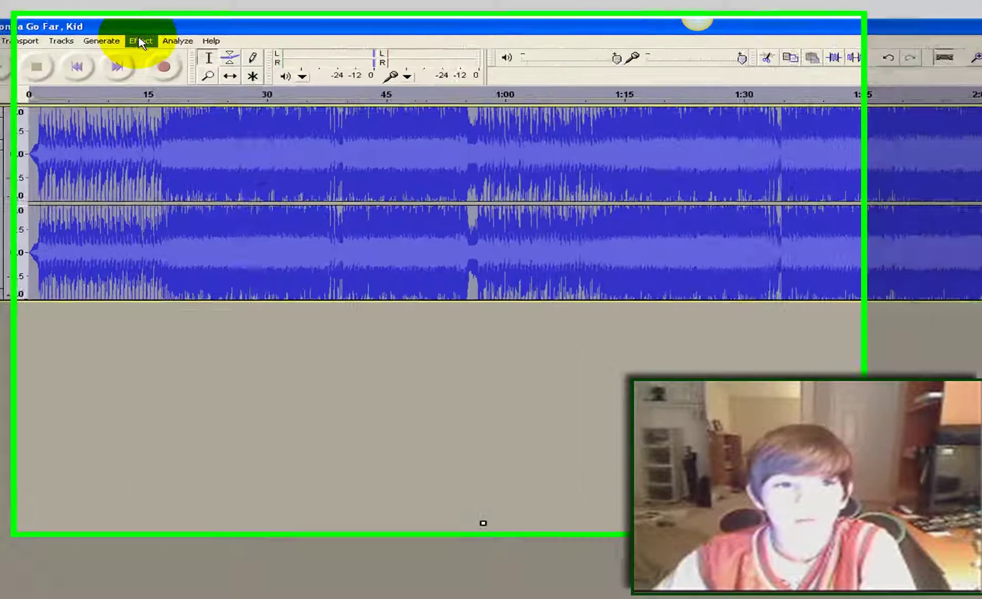
click(138, 71)
click(215, 102)
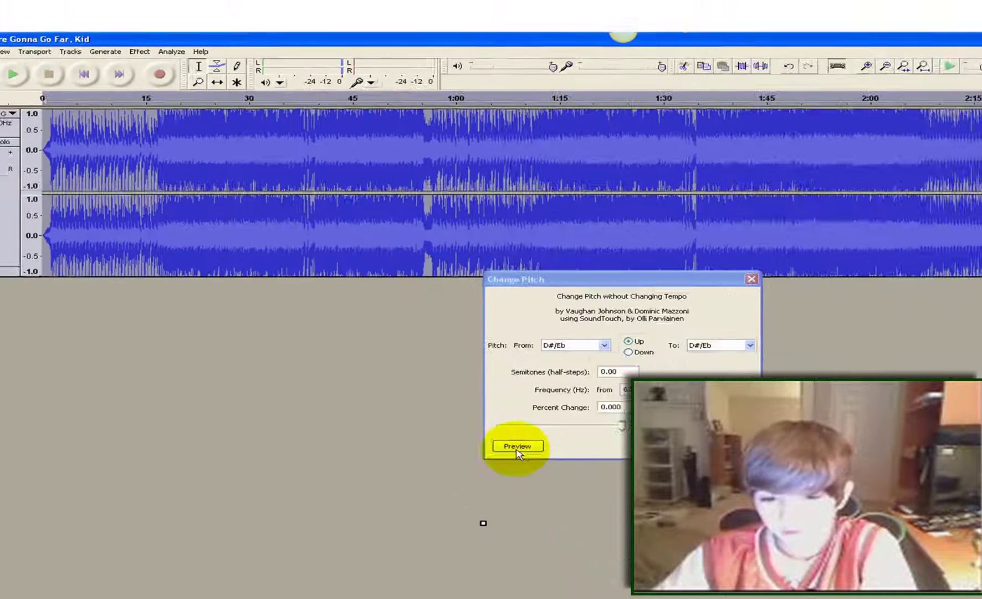
click(650, 557)
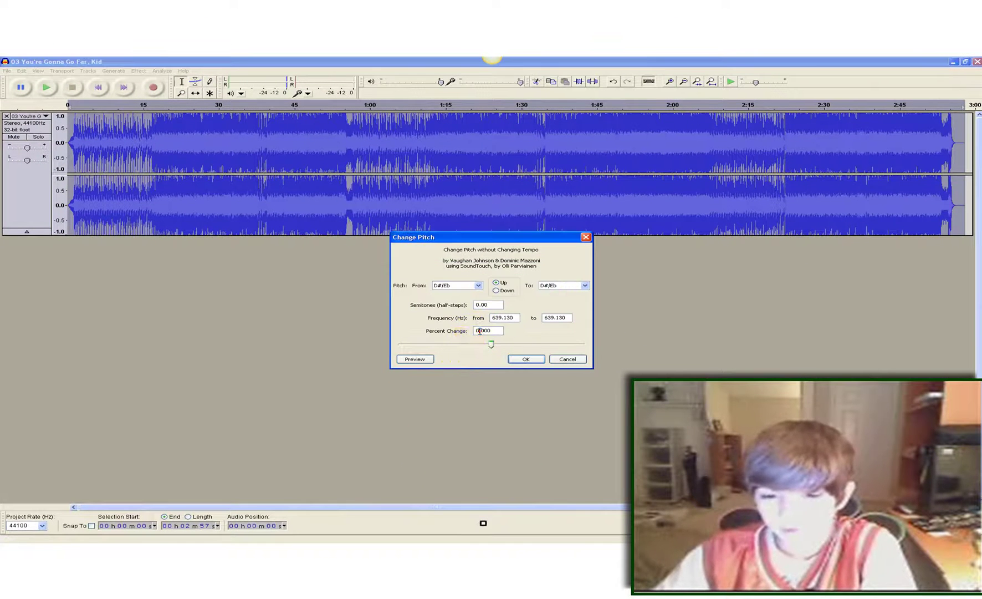
click(426, 360)
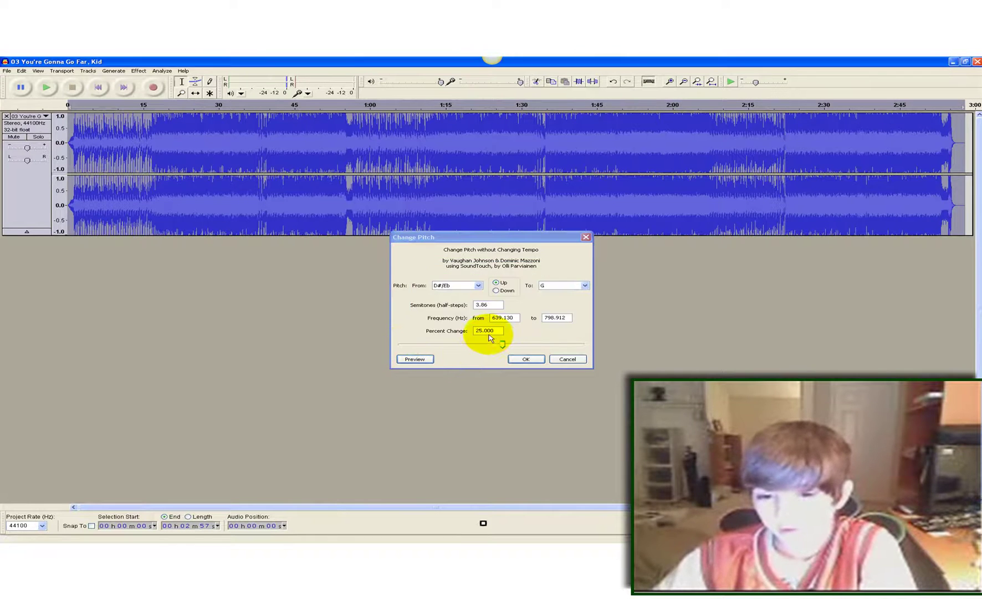
Preview and apply the pitch effect with a percent change of 40, and play the beginning of the altered song
click(482, 331)
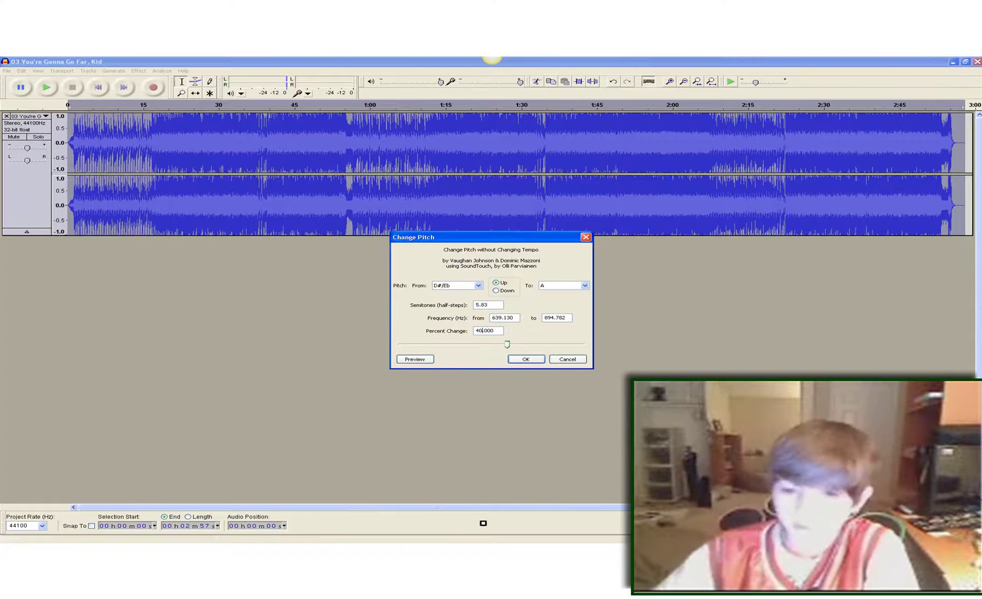
click(416, 359)
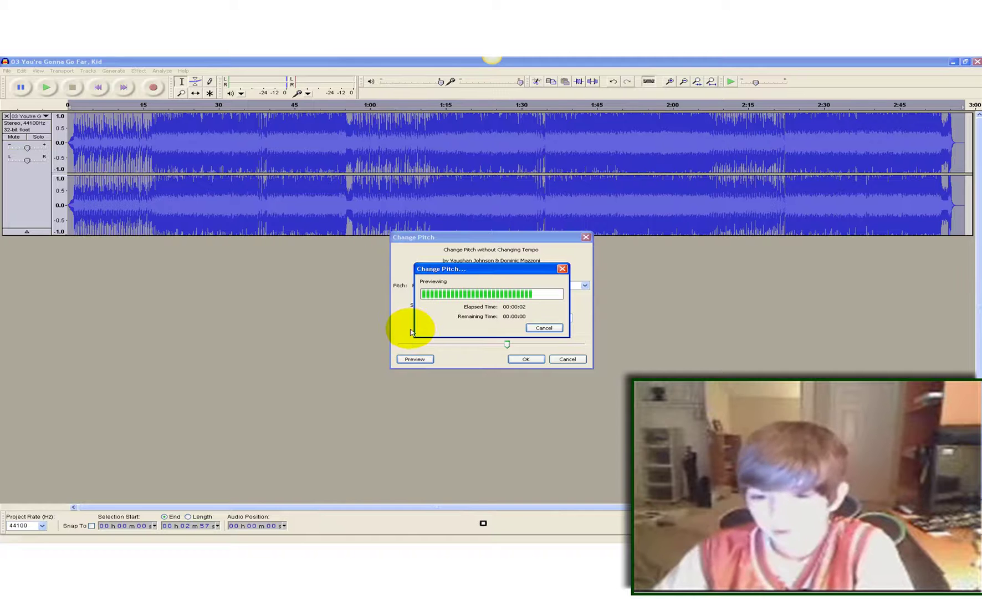
click(525, 359)
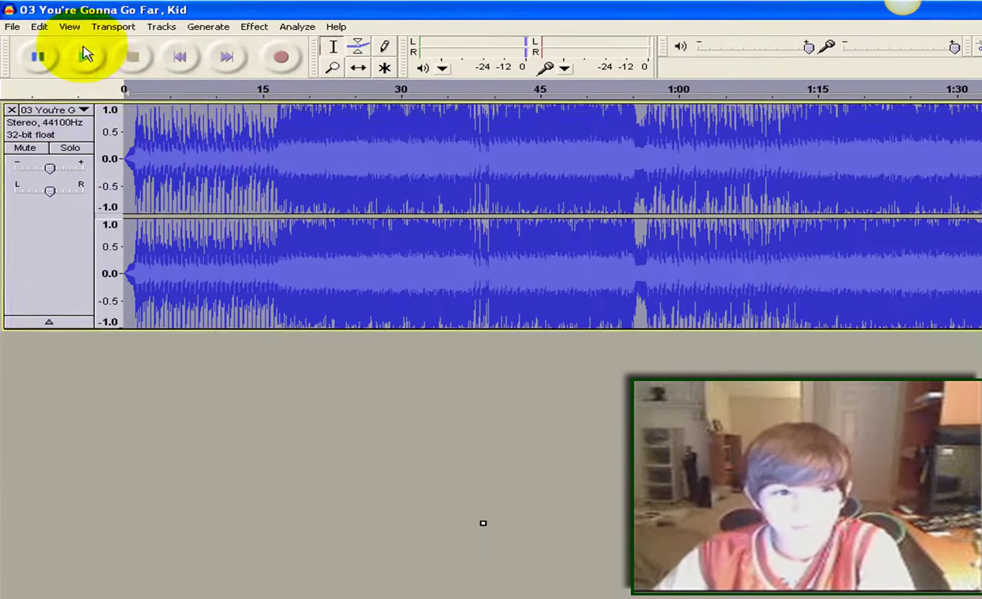
click(61, 75)
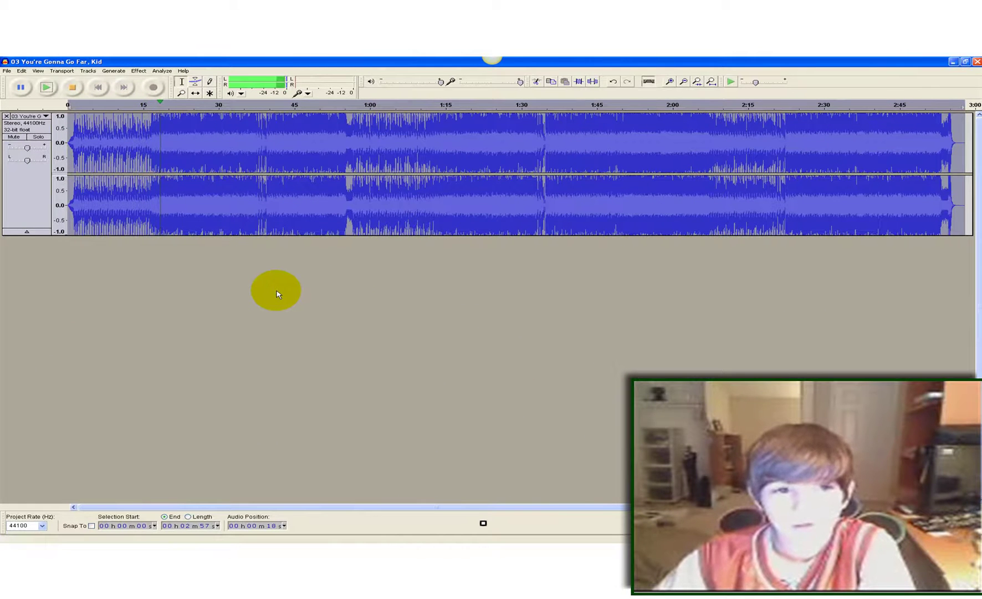
click(73, 88)
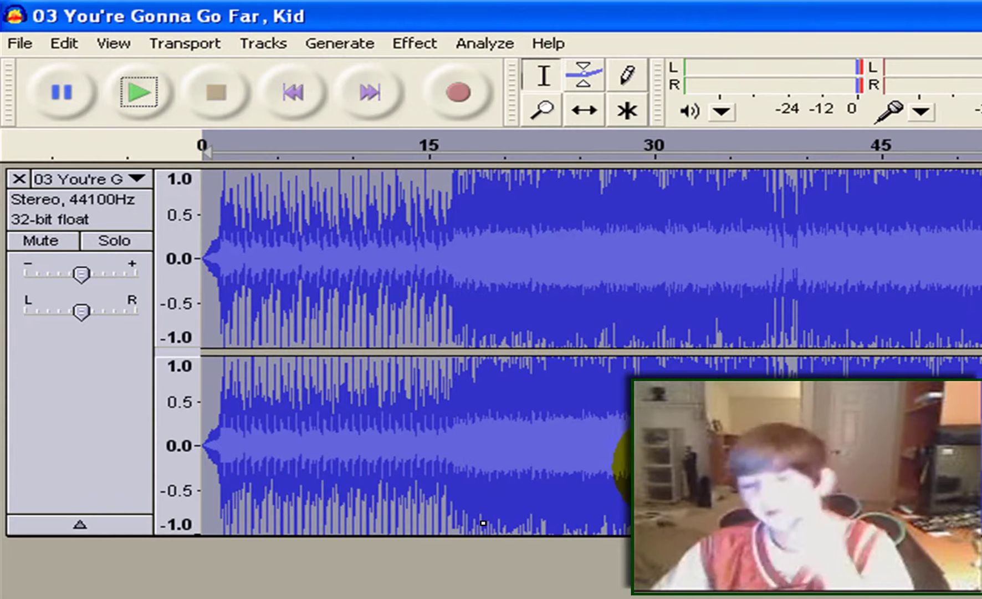